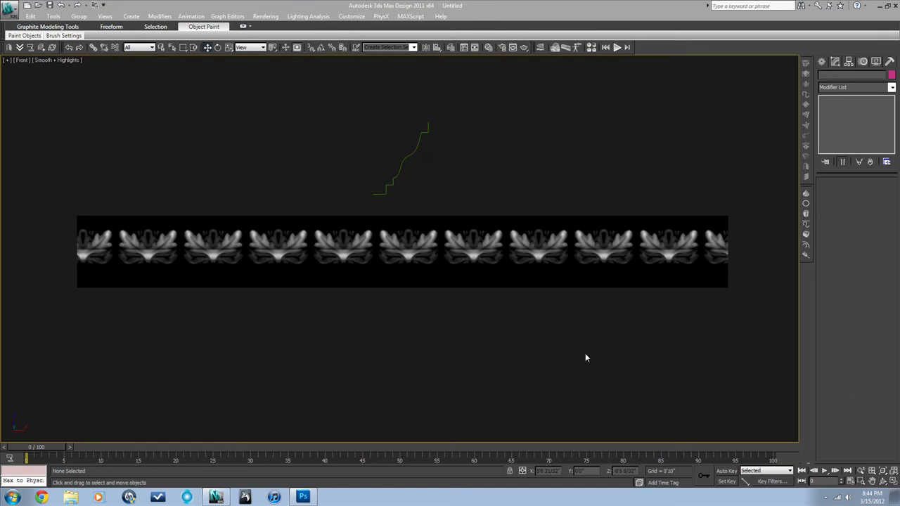
Step: Inspect the ornament strip in 3D, in front view and in wireframe
{"action": "left_click", "coordinate": [482, 277]}
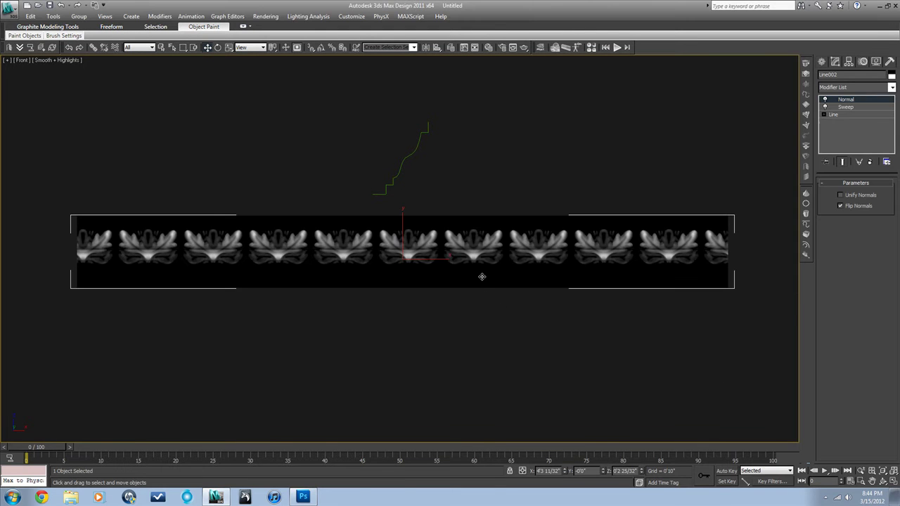
{"action": "middle_click_drag", "start_coordinate": [506, 342], "coordinate": [541, 352], "text": "alt"}
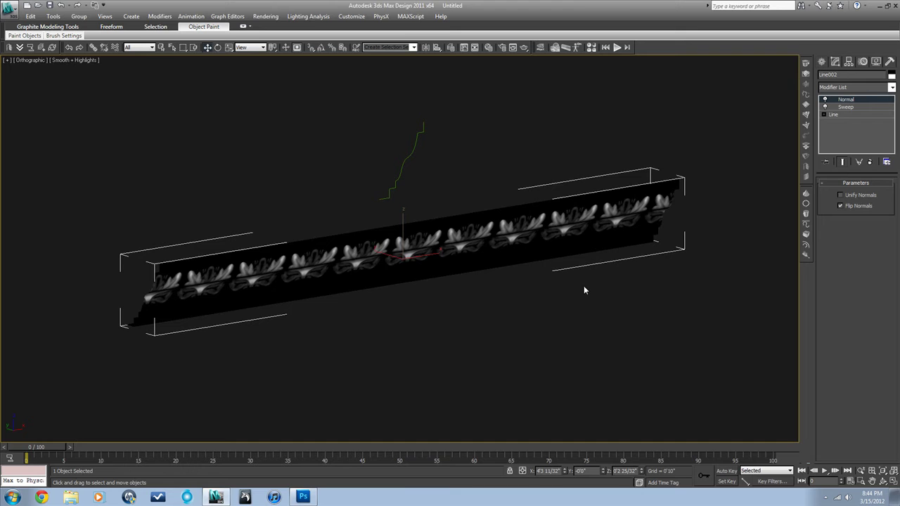
{"action": "key", "text": "f"}
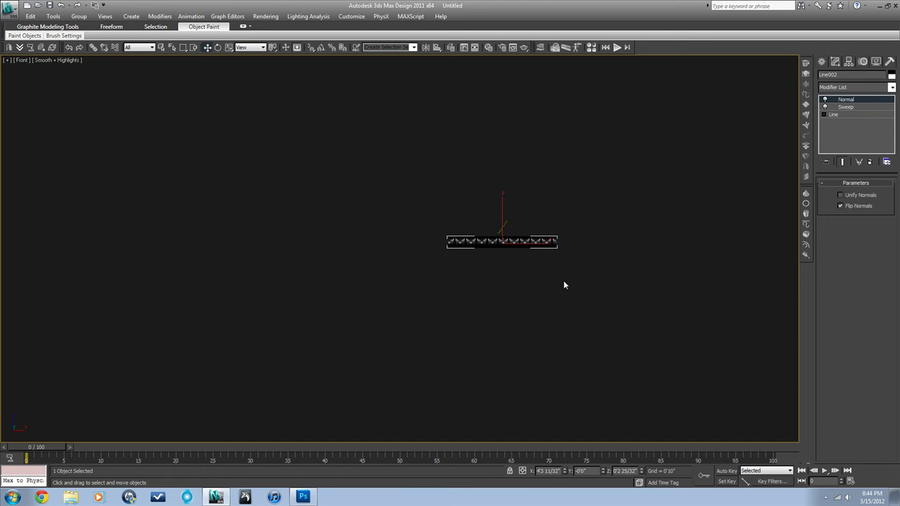
{"action": "key", "text": "z"}
{"action": "left_click", "coordinate": [512, 210]}
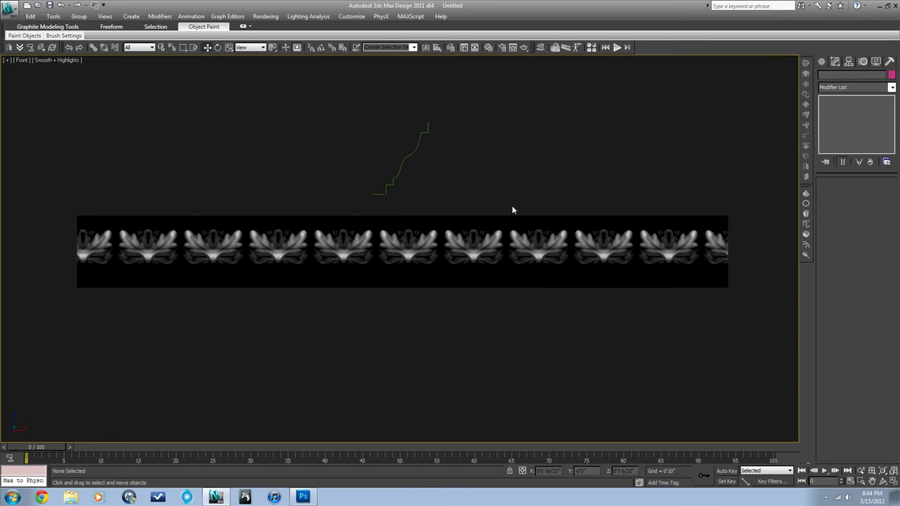
{"action": "key", "text": "F3"}
{"action": "key", "text": "F3"}
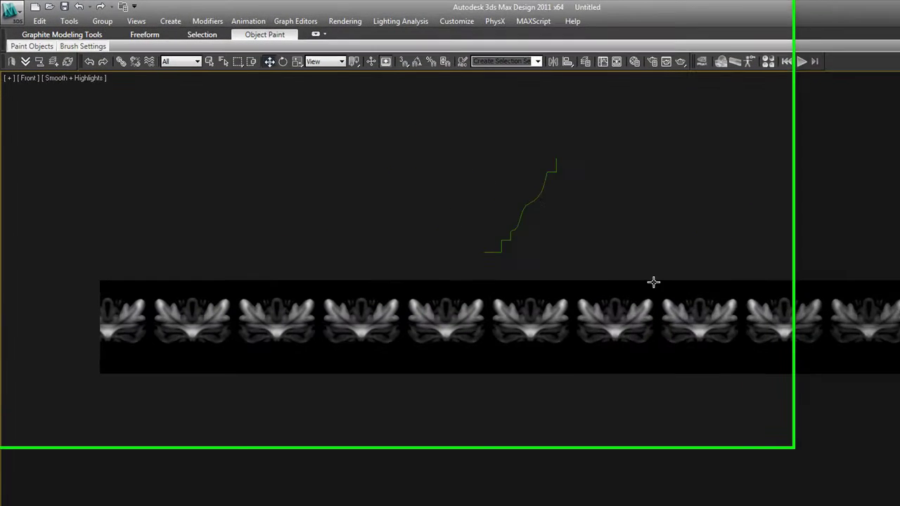
{"action": "left_click", "coordinate": [745, 321]}
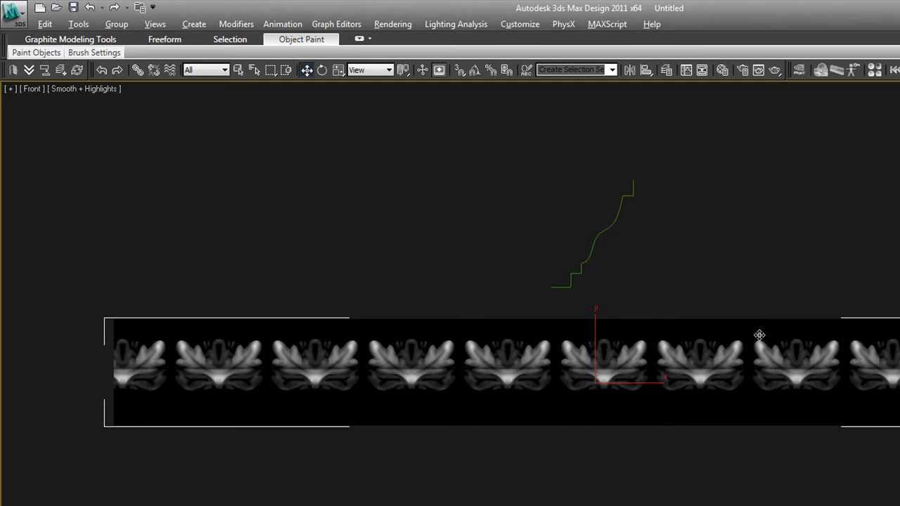
{"action": "middle_click_drag", "start_coordinate": [759, 335], "coordinate": [792, 341], "text": "alt"}
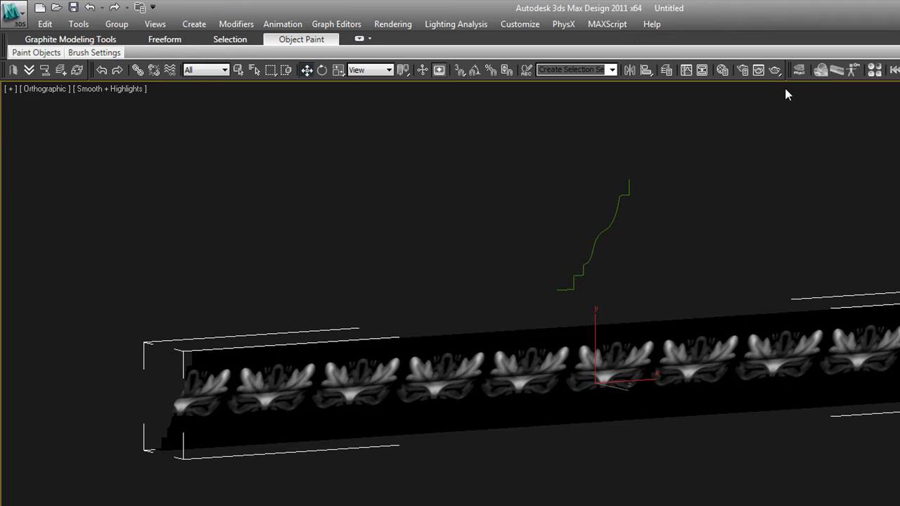
{"action": "key", "text": "f"}
{"action": "scroll", "coordinate": [810, 371], "scroll_direction": "up", "scroll_amount": 6}
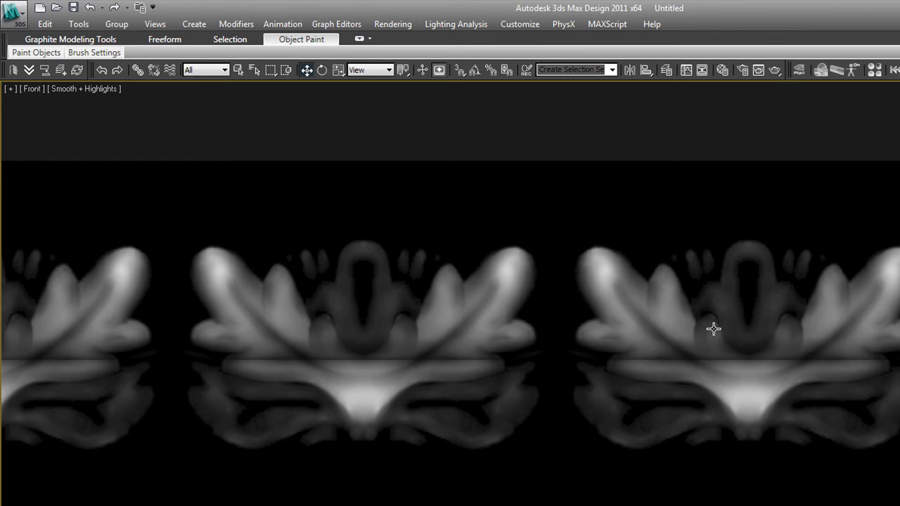
{"action": "scroll", "coordinate": [714, 329], "scroll_direction": "down", "scroll_amount": 2}
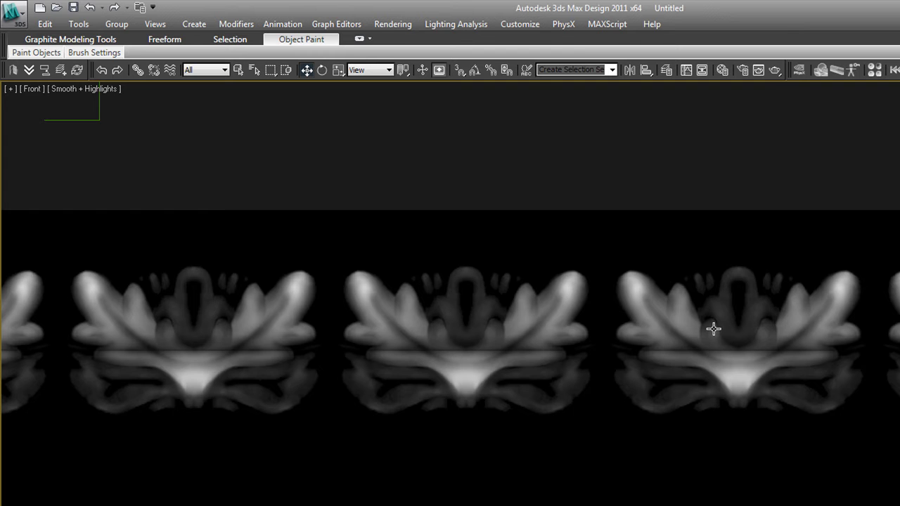
{"action": "scroll", "coordinate": [714, 329], "scroll_direction": "down", "scroll_amount": 6}
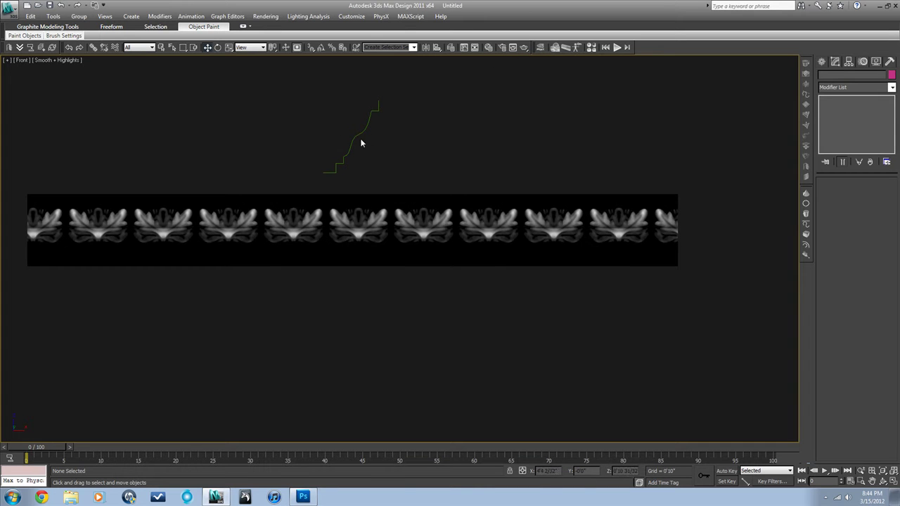
Step: Review Material #1's Map #1 disp.tif leaf bitmap, tiled 10.0 by 1.4, and view the full image
{"action": "left_click", "coordinate": [488, 47]}
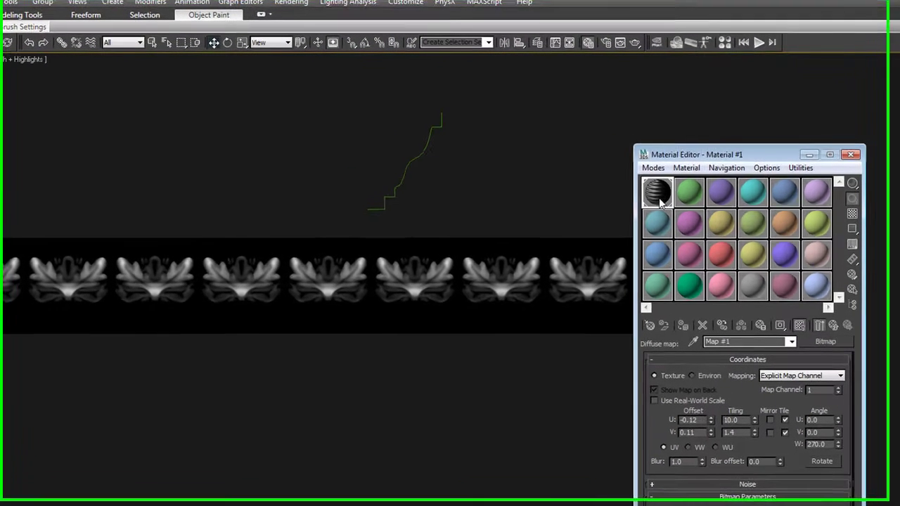
{"action": "double_click", "coordinate": [547, 164]}
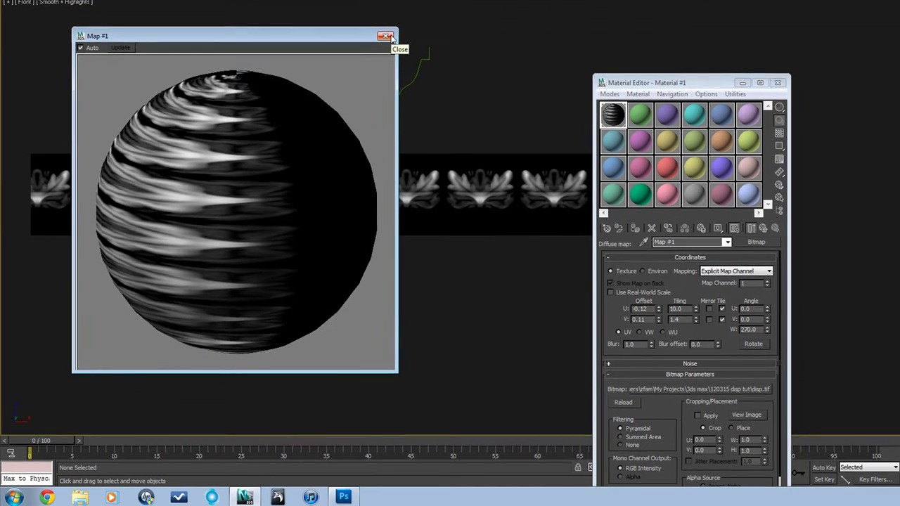
{"action": "left_click", "coordinate": [394, 100]}
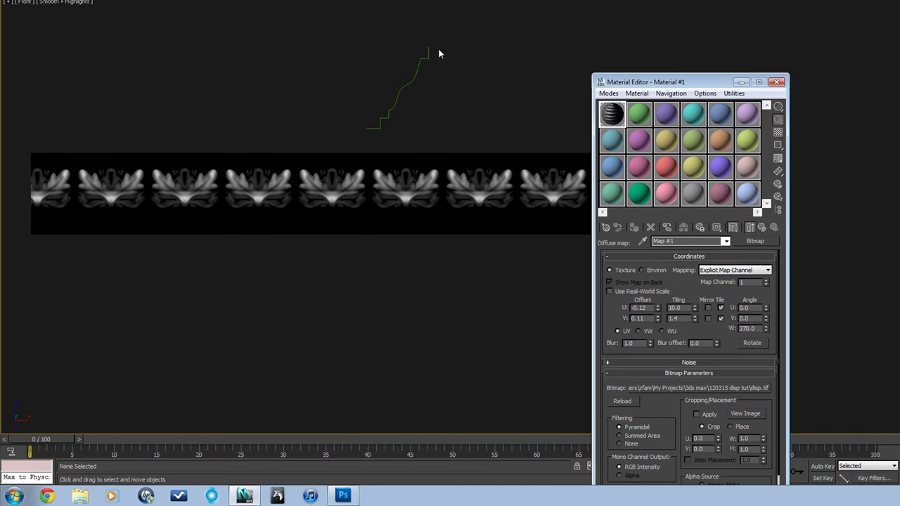
{"action": "left_click", "coordinate": [745, 414]}
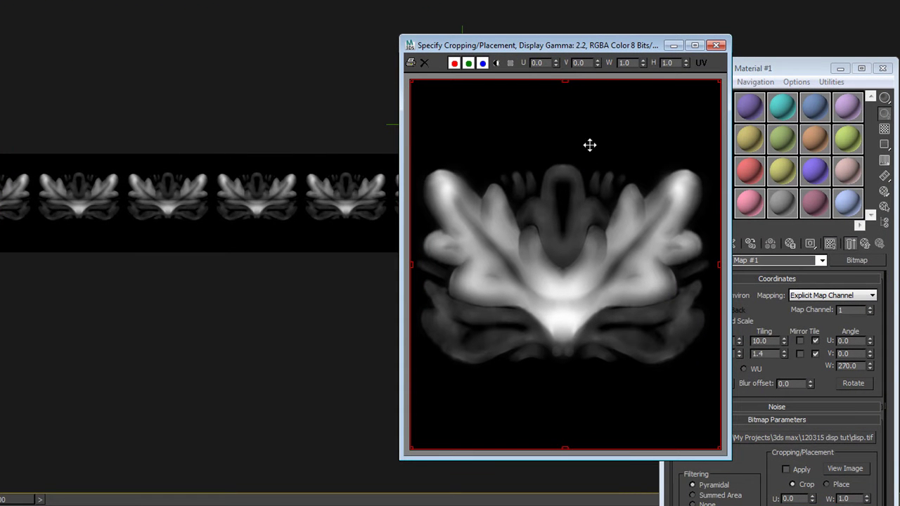
{"action": "left_click", "coordinate": [716, 45]}
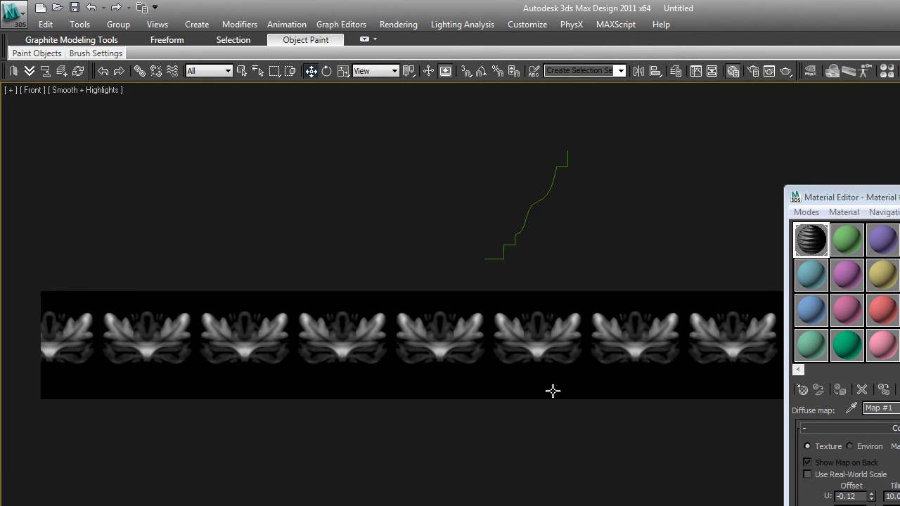
{"action": "mouse_move", "coordinate": [553, 388]}
{"action": "middle_mouse_down", "text": "alt"}
{"action": "mouse_move", "coordinate": [570, 401]}
{"action": "mouse_move", "coordinate": [562, 384]}
{"action": "middle_mouse_up", "text": "alt"}
{"action": "key", "text": "f"}
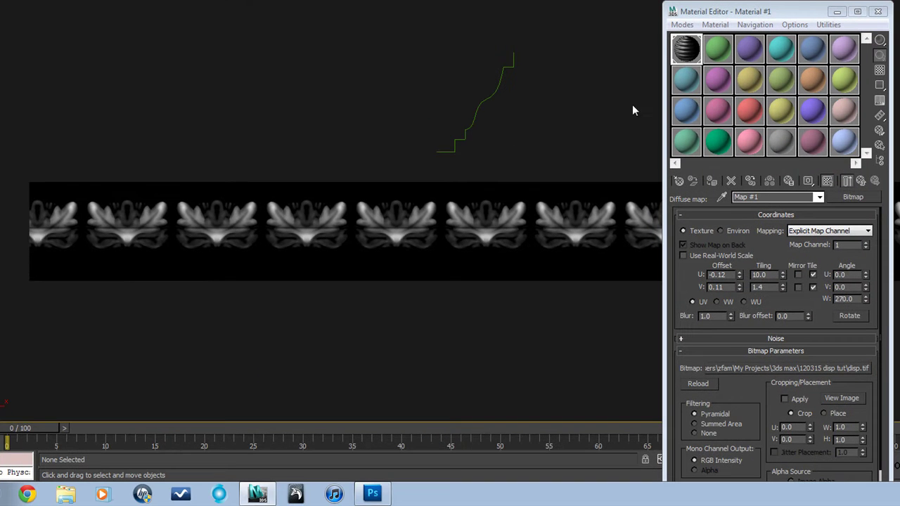
Step: Turn on Show Standard Map in Viewport for the disp.tif diffuse bitmap
{"action": "left_click", "coordinate": [863, 181]}
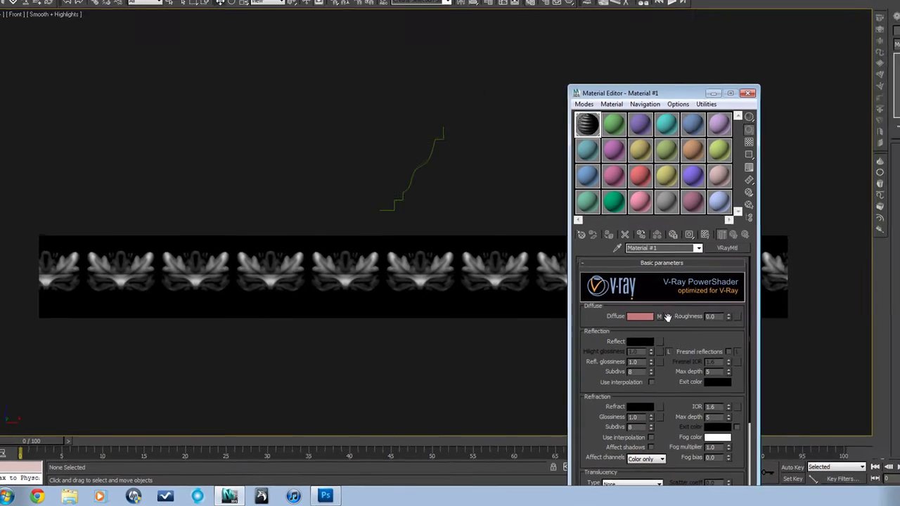
{"action": "scroll", "coordinate": [667, 317], "scroll_direction": "down", "scroll_amount": 3}
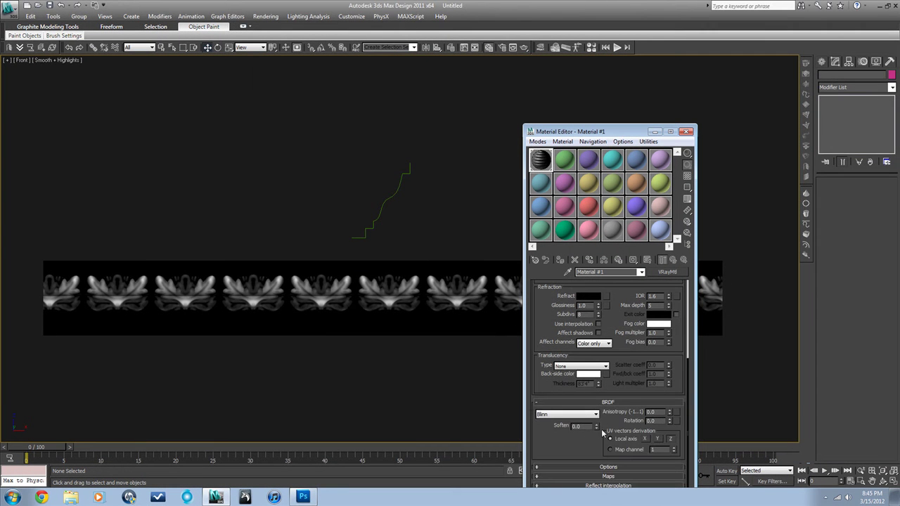
{"action": "left_click", "coordinate": [622, 477]}
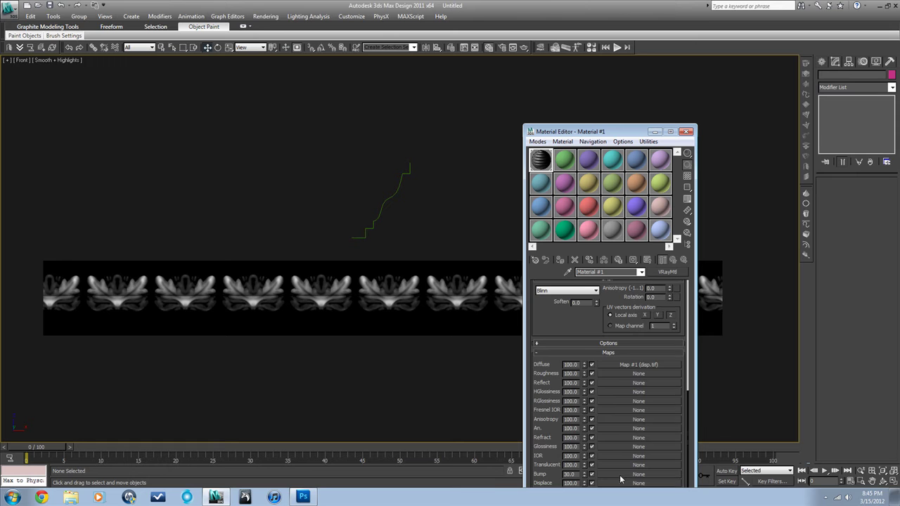
{"action": "left_click", "coordinate": [609, 366]}
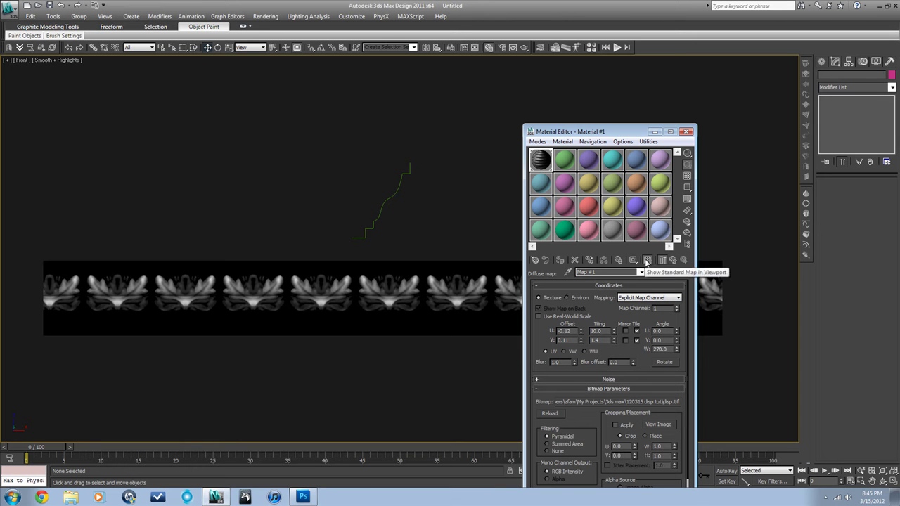
{"action": "left_click", "coordinate": [647, 260]}
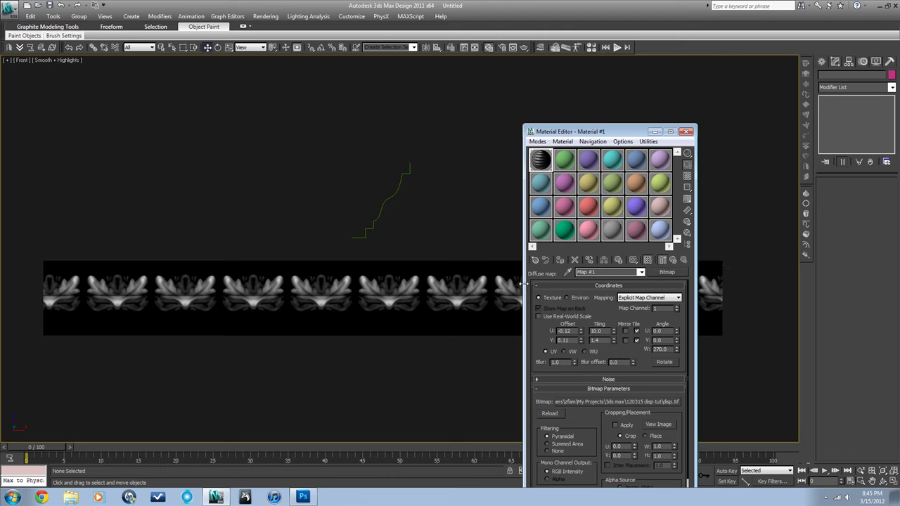
Step: Uncheck Material #1's Diffuse map slot, leaving a plain sample, and reopen Map #1
{"action": "left_click", "coordinate": [673, 260]}
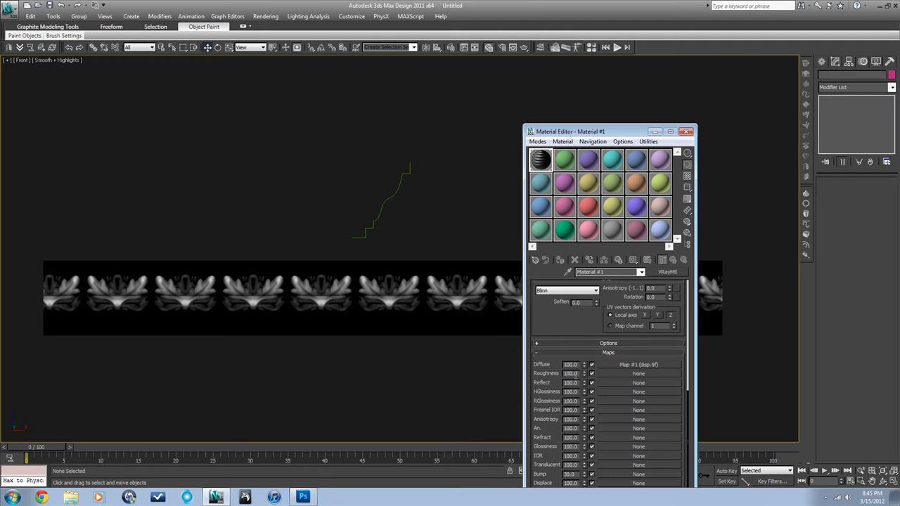
{"action": "left_click", "coordinate": [591, 365]}
{"action": "left_click", "coordinate": [629, 365]}
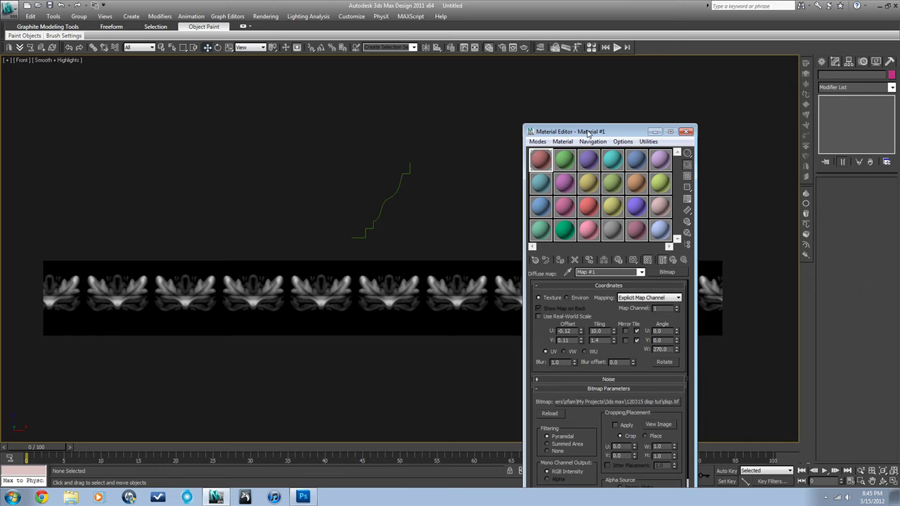
Step: Set Map #1's V Tiling to 1.3 and show edged faces on the strip
{"action": "left_click_drag", "start_coordinate": [589, 134], "coordinate": [634, 122]}
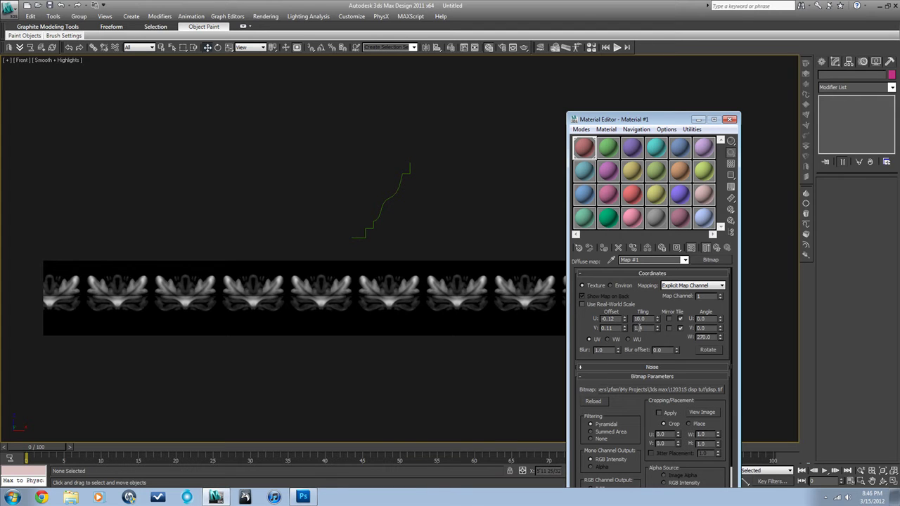
{"action": "type", "text": "4"}
{"action": "left_click", "coordinate": [658, 327]}
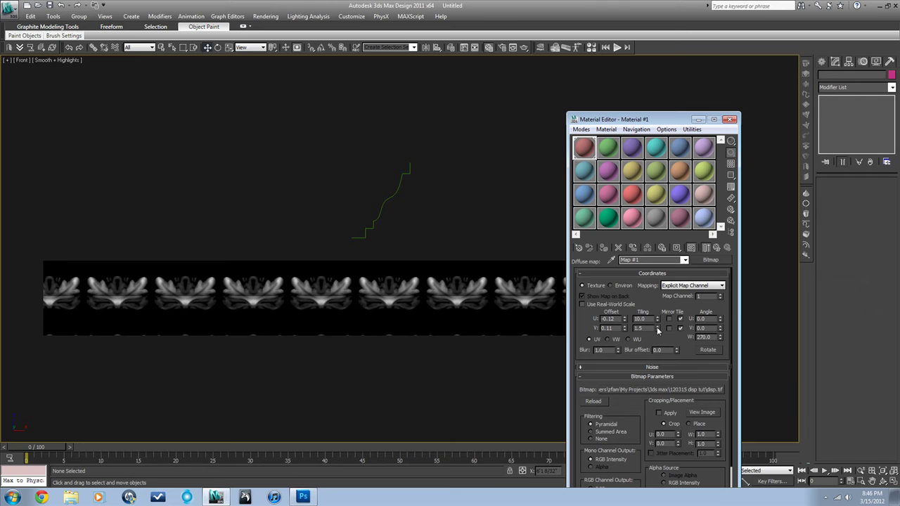
{"action": "left_click", "coordinate": [657, 328]}
{"action": "left_click", "coordinate": [657, 331]}
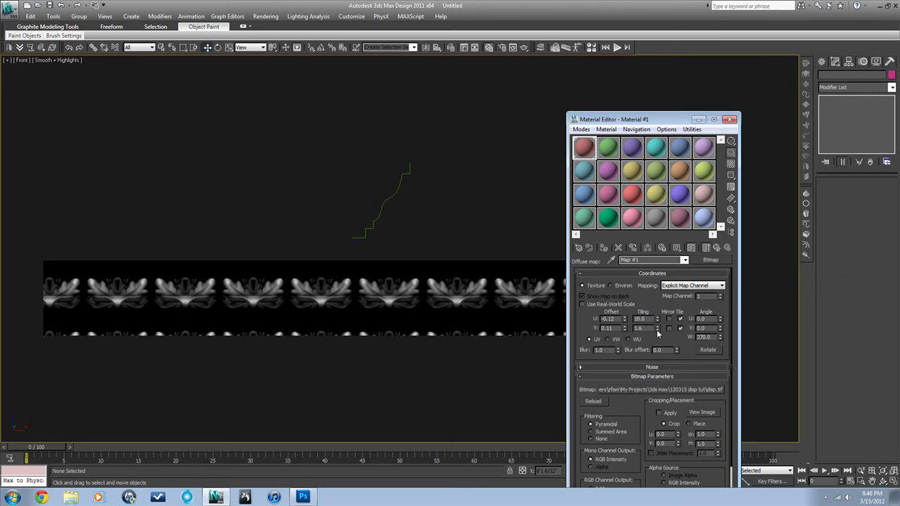
{"action": "left_click", "coordinate": [658, 330]}
{"action": "left_click", "coordinate": [658, 331]}
{"action": "left_click", "coordinate": [657, 330]}
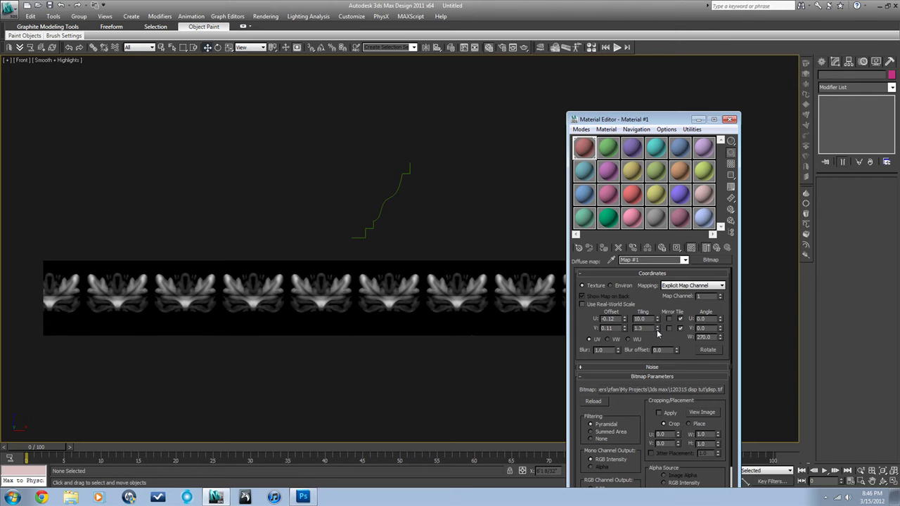
{"action": "key", "text": "F4"}
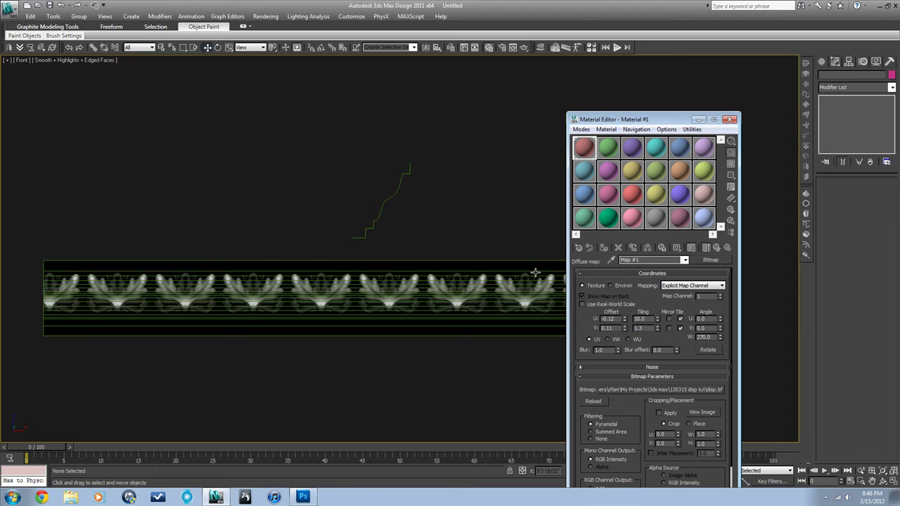
Step: Set the V Offset to 0.0 and shift the leaf pattern along the strip (U Offset -0.12)
{"action": "left_click", "coordinate": [624, 331]}
{"action": "left_click_drag", "start_coordinate": [626, 331], "coordinate": [626, 328]}
{"action": "type", "text": "0"}
{"action": "key", "text": "Return"}
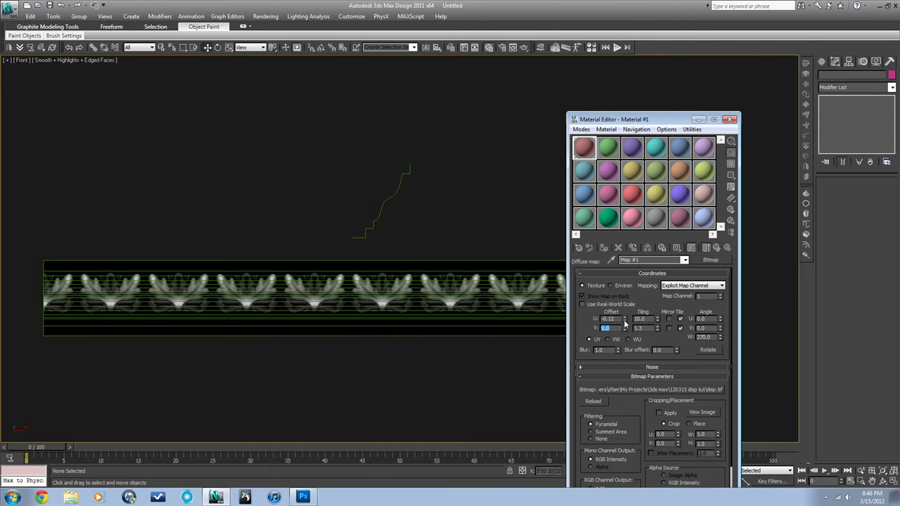
{"action": "left_click_drag", "start_coordinate": [625, 322], "coordinate": [625, 324]}
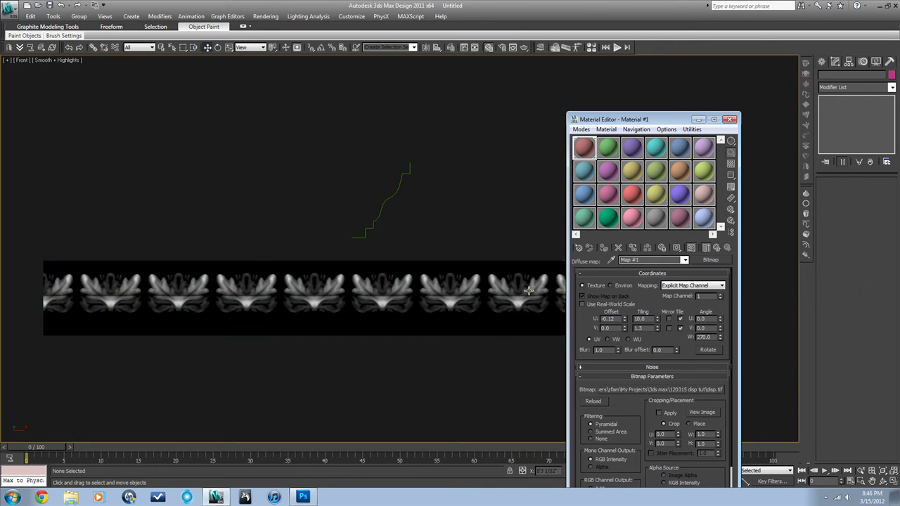
{"action": "double_click", "coordinate": [713, 338]}
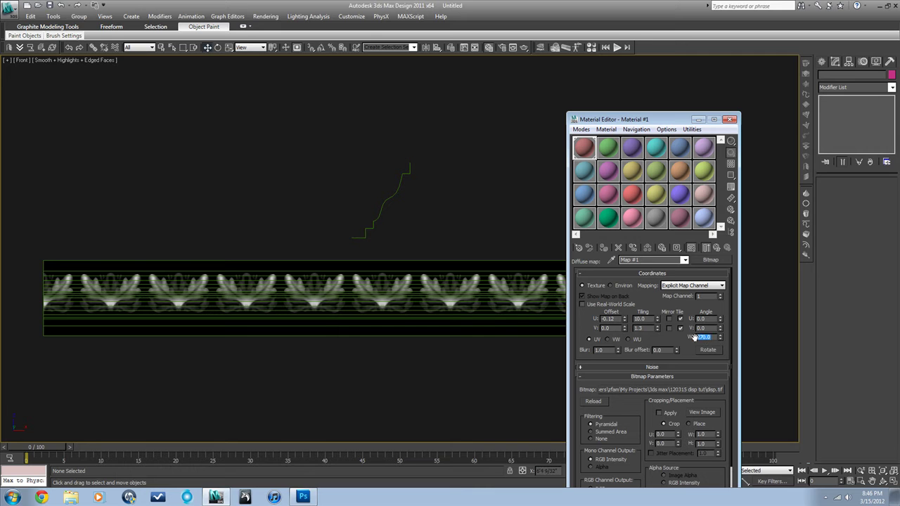
Step: Select the swept molding, show its Sweep parameters, and orbit to a perspective angle
{"action": "left_click", "coordinate": [730, 120]}
{"action": "left_click_drag", "start_coordinate": [435, 211], "coordinate": [378, 192]}
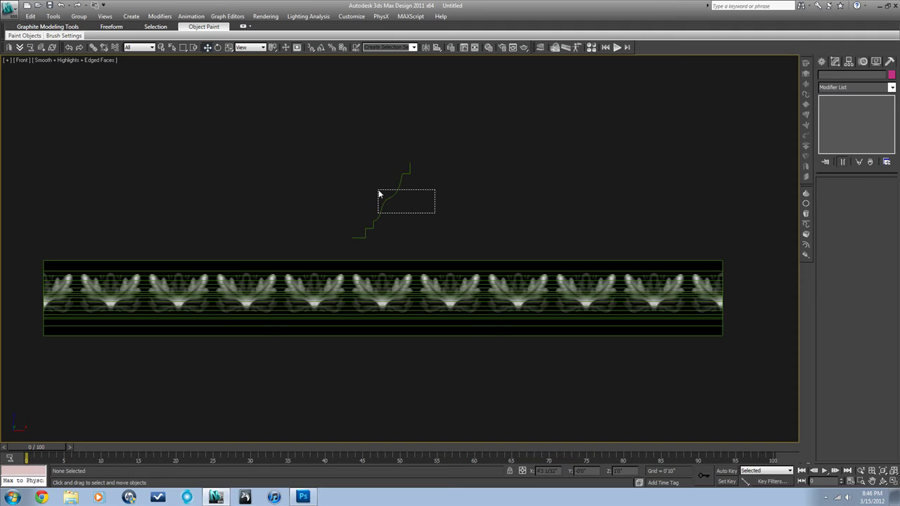
{"action": "left_click", "coordinate": [467, 265]}
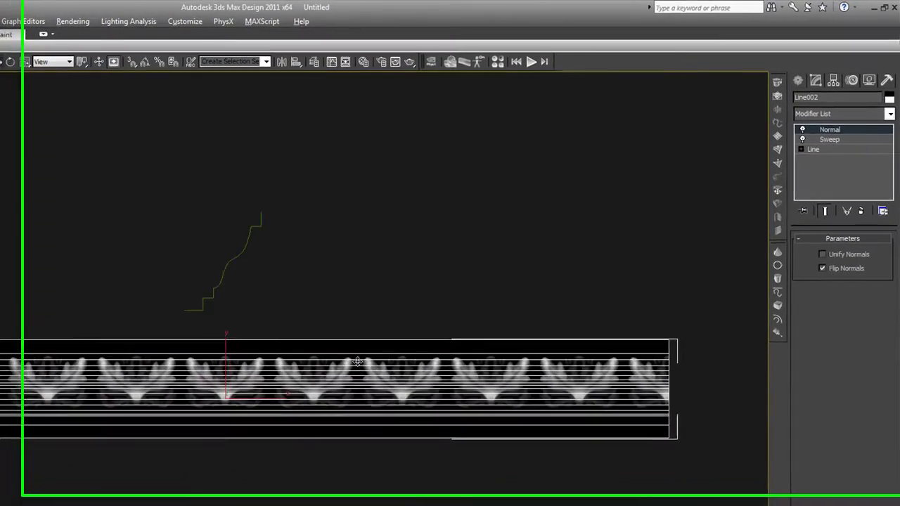
{"action": "middle_click_drag", "start_coordinate": [453, 273], "coordinate": [492, 292], "text": "alt"}
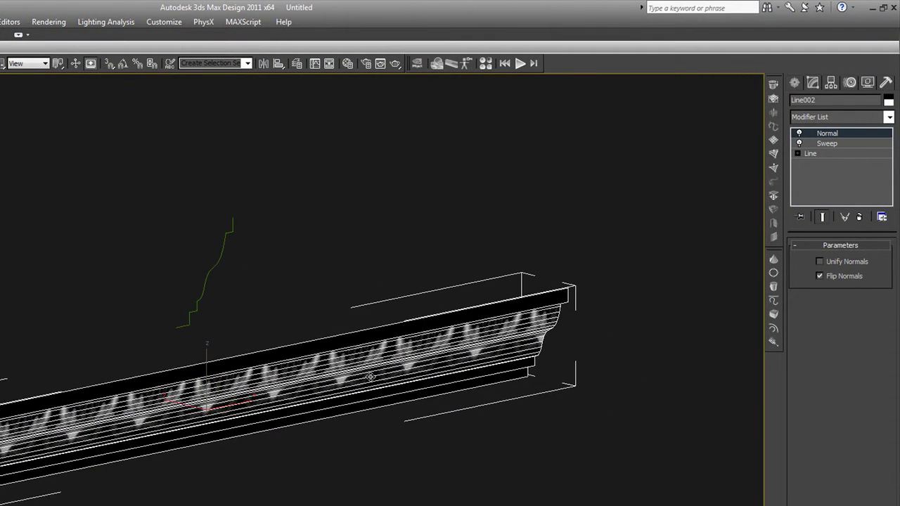
{"action": "scroll", "coordinate": [374, 376], "scroll_direction": "up", "scroll_amount": 3}
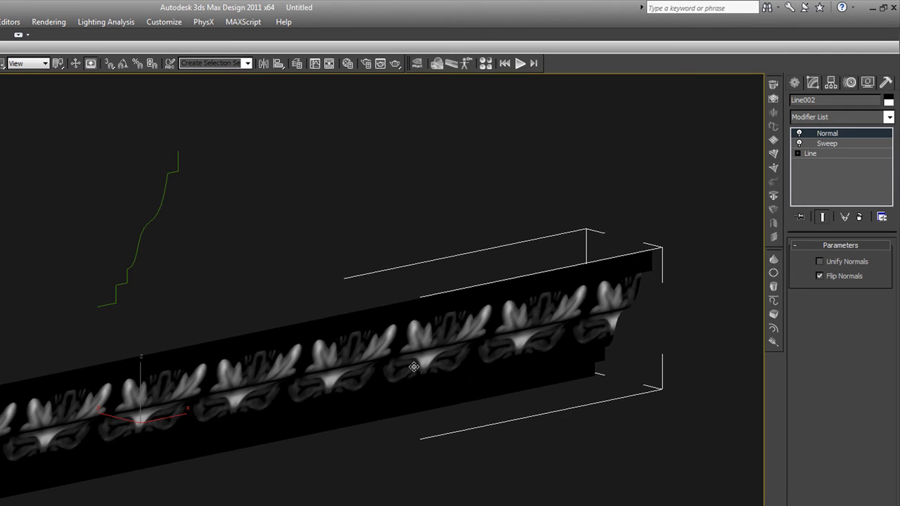
{"action": "middle_click_drag", "start_coordinate": [467, 306], "coordinate": [608, 245], "text": "alt"}
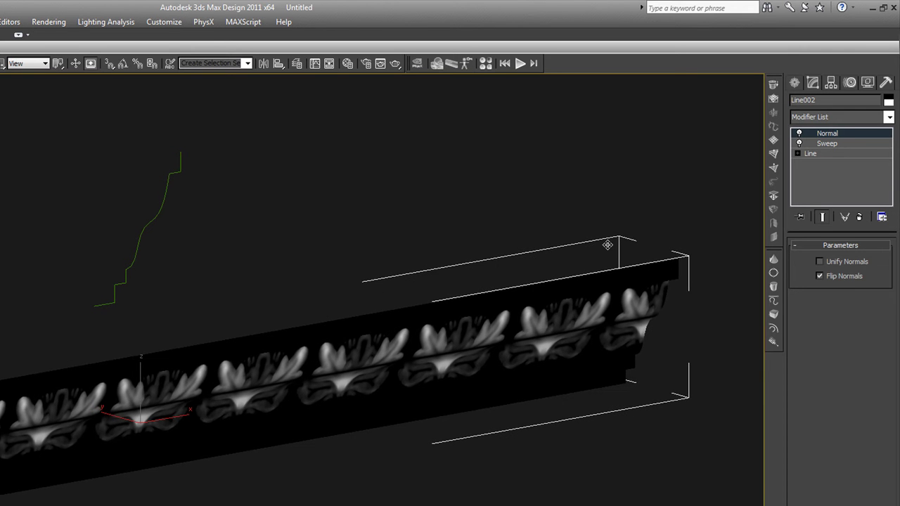
{"action": "left_click", "coordinate": [848, 143]}
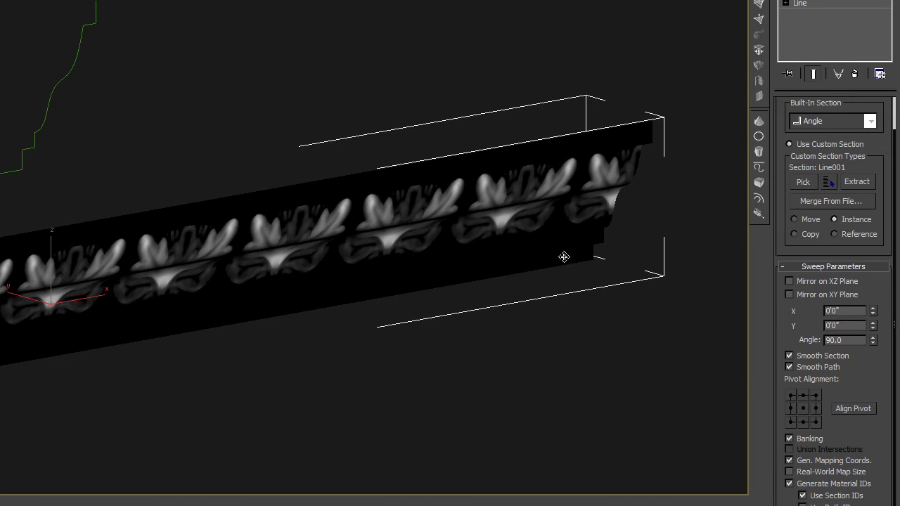
{"action": "middle_click_drag", "start_coordinate": [441, 203], "coordinate": [0, 331], "text": "alt"}
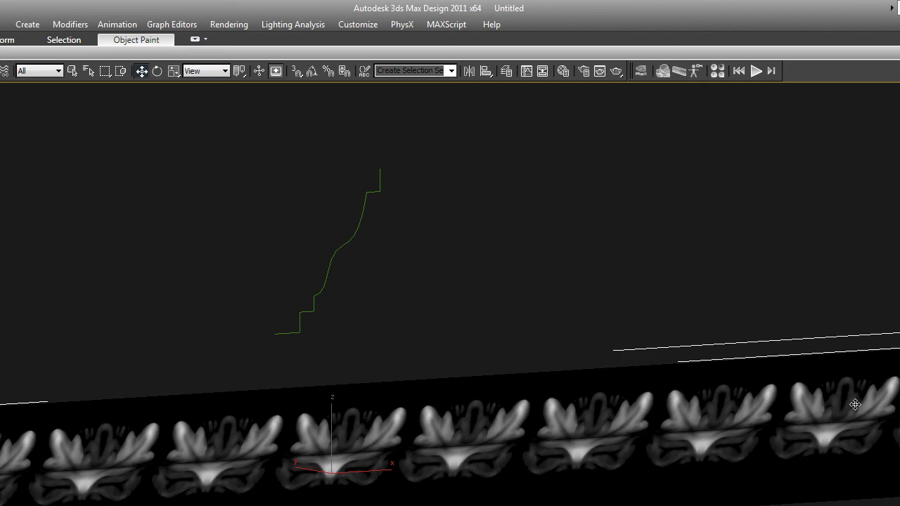
Step: In Top view, refine the path Line with a new vertex and drag the end vertex down into a corner
{"action": "key", "text": "t"}
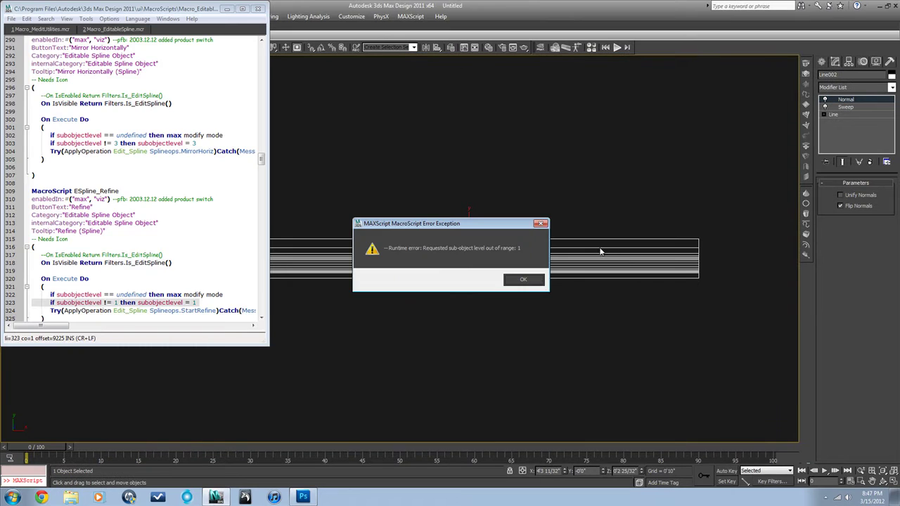
{"action": "left_click", "coordinate": [524, 280]}
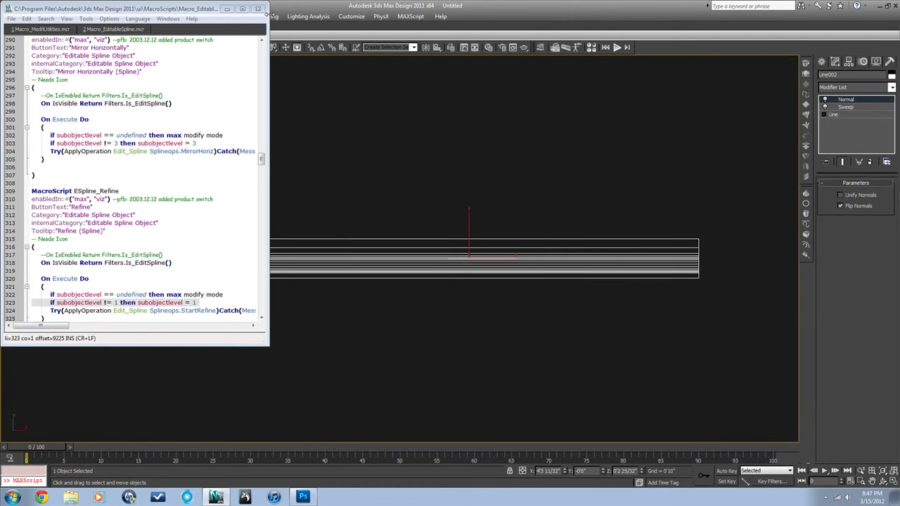
{"action": "left_click", "coordinate": [258, 9]}
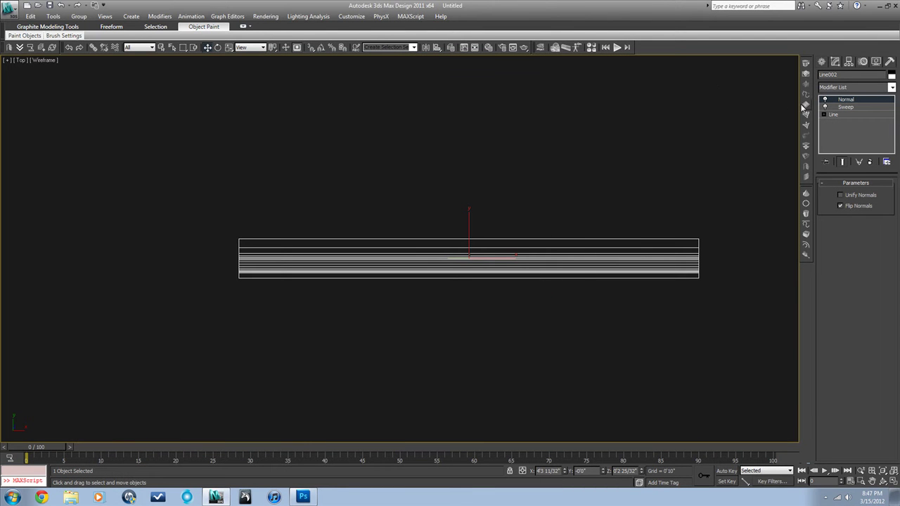
{"action": "left_click", "coordinate": [825, 114]}
{"action": "left_click", "coordinate": [834, 114]}
{"action": "key", "text": "1"}
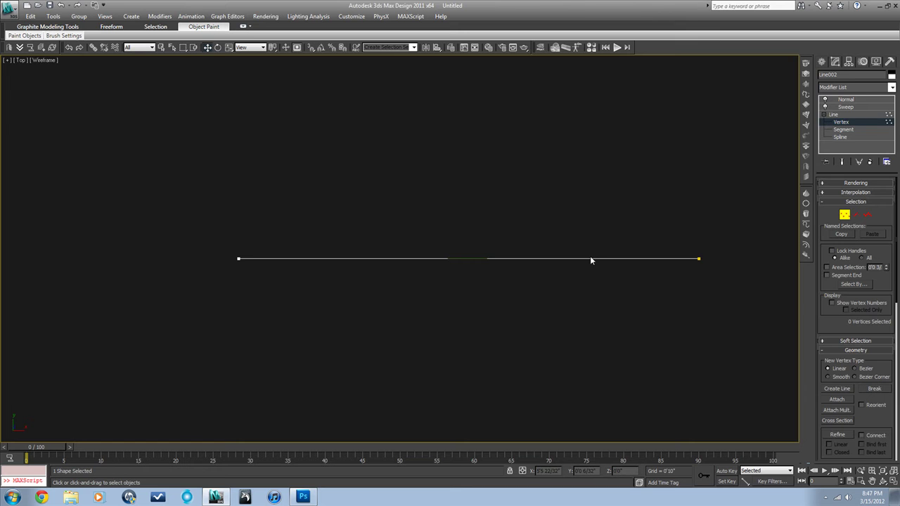
{"action": "left_click", "coordinate": [590, 259]}
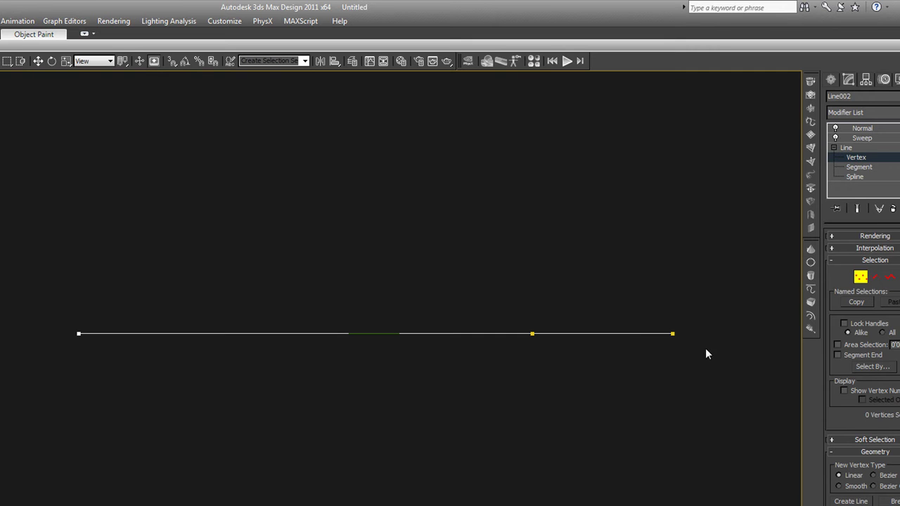
{"action": "key", "text": "w"}
{"action": "left_click_drag", "start_coordinate": [659, 308], "coordinate": [667, 452]}
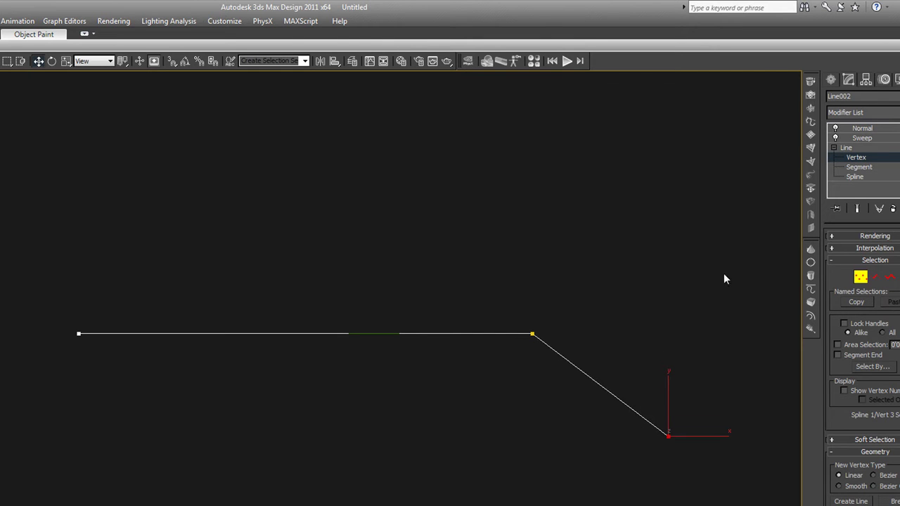
Step: Return to Sweep and orbit the shaded molding to check the leaf relief around the corner
{"action": "left_click", "coordinate": [859, 158]}
{"action": "left_click", "coordinate": [861, 138]}
{"action": "mouse_move", "coordinate": [689, 204]}
{"action": "middle_mouse_down", "text": "alt"}
{"action": "mouse_move", "coordinate": [591, 246]}
{"action": "mouse_move", "coordinate": [614, 207]}
{"action": "middle_mouse_up", "text": "alt"}
{"action": "key", "text": "F3"}
{"action": "middle_click_drag", "start_coordinate": [597, 308], "coordinate": [588, 287], "text": "alt"}
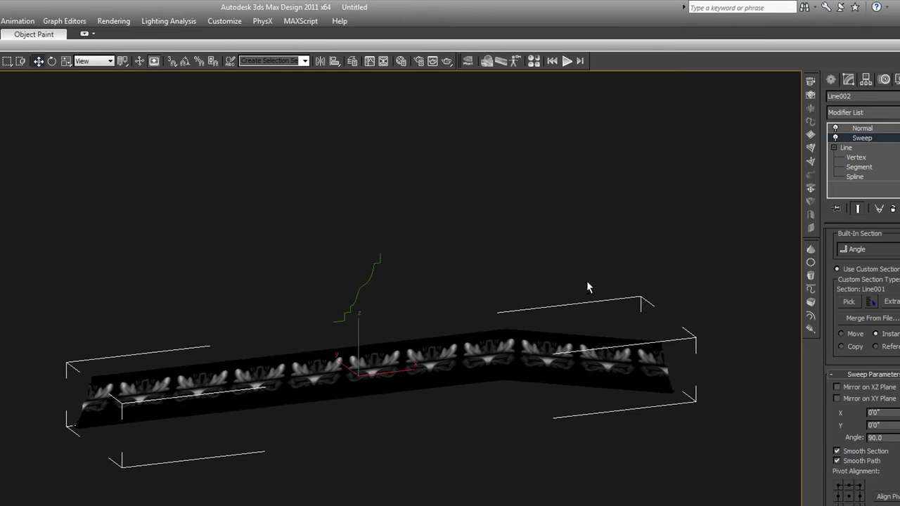
{"action": "scroll", "coordinate": [579, 319], "scroll_direction": "up", "scroll_amount": 4}
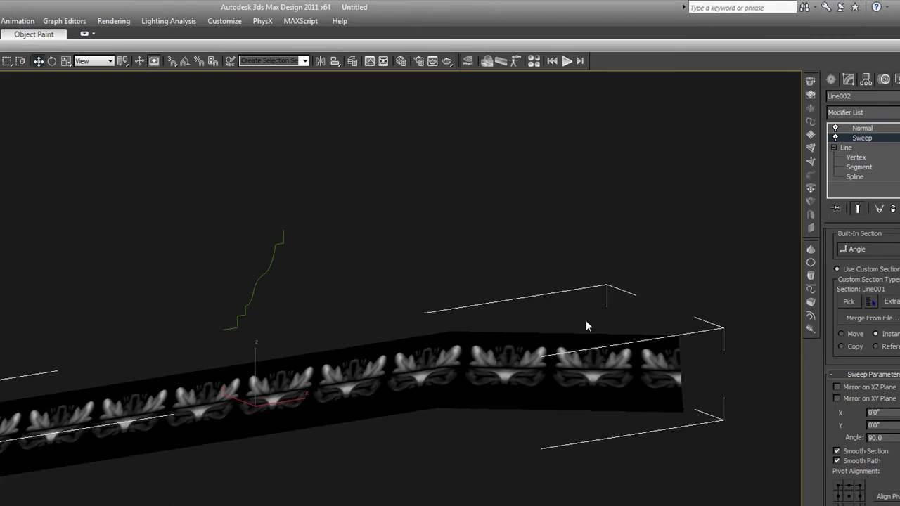
{"action": "middle_click_drag", "start_coordinate": [586, 321], "coordinate": [535, 347], "text": "alt"}
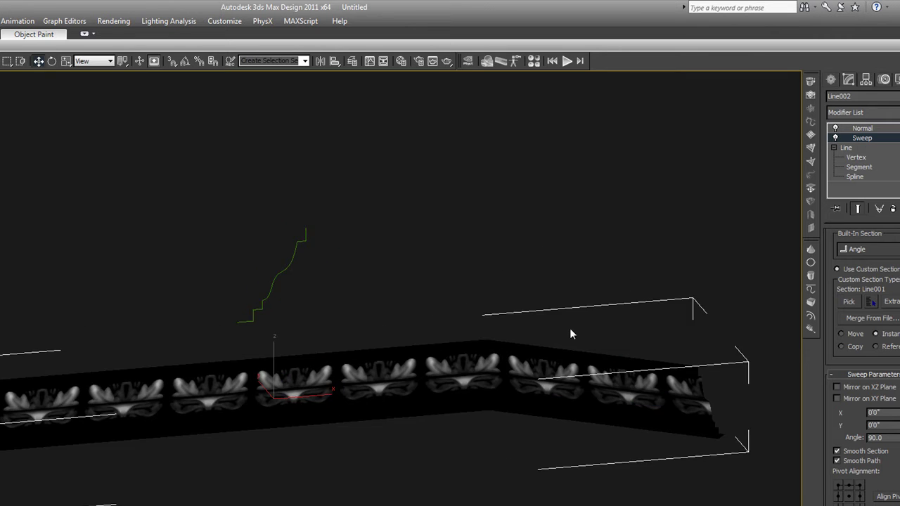
{"action": "mouse_move", "coordinate": [571, 335]}
{"action": "middle_mouse_down", "text": "alt"}
{"action": "mouse_move", "coordinate": [592, 332]}
{"action": "mouse_move", "coordinate": [555, 338]}
{"action": "middle_mouse_up", "text": "alt"}
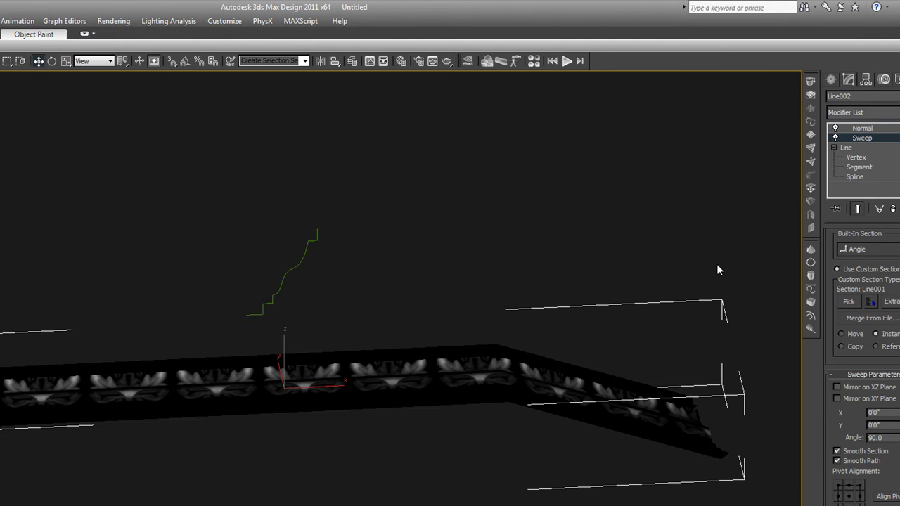
{"action": "middle_click_drag", "start_coordinate": [578, 369], "coordinate": [579, 344], "text": "alt"}
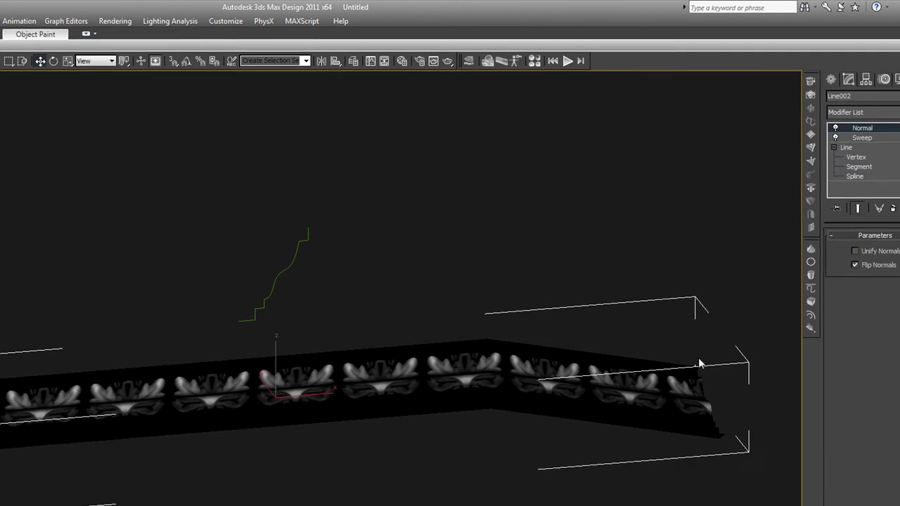
Step: Add a VRayDisplacementMod to the molding and set it to 2D mapping (landscape)
{"action": "left_click", "coordinate": [872, 112]}
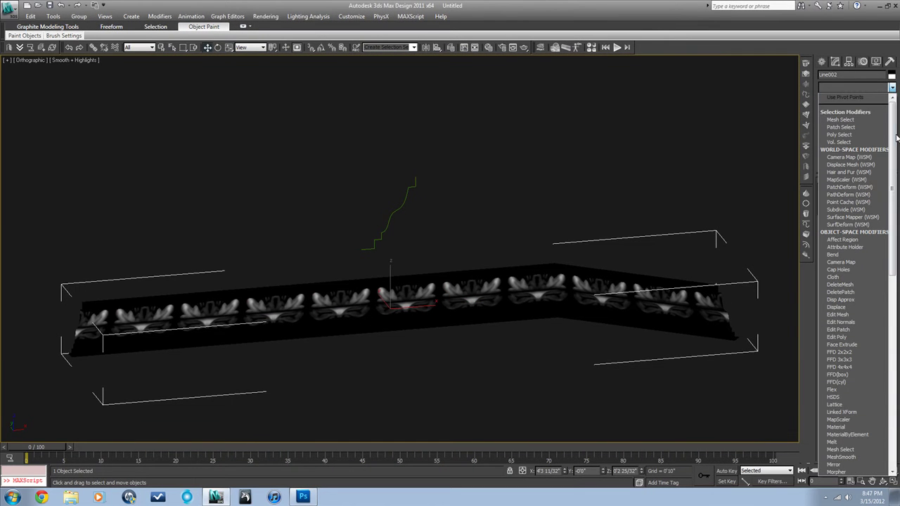
{"action": "left_click_drag", "start_coordinate": [895, 205], "coordinate": [896, 392]}
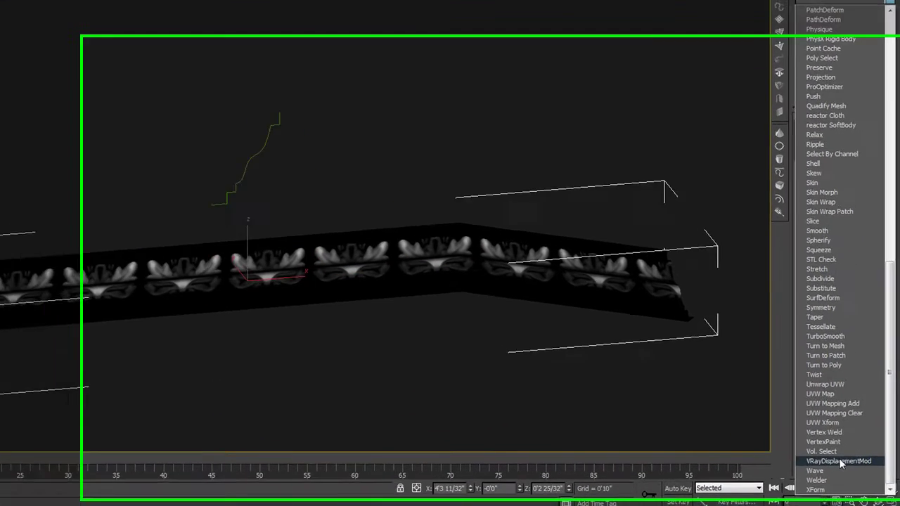
{"action": "left_click", "coordinate": [852, 448]}
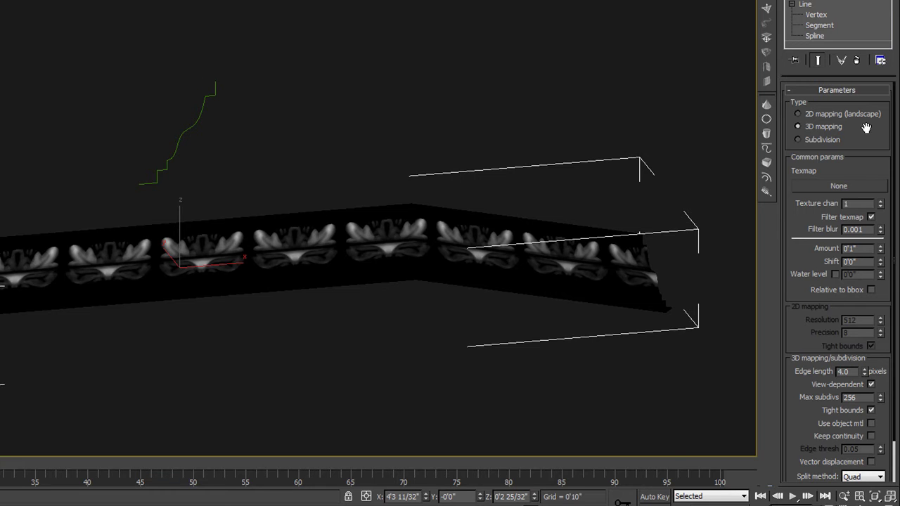
{"action": "left_click", "coordinate": [799, 114]}
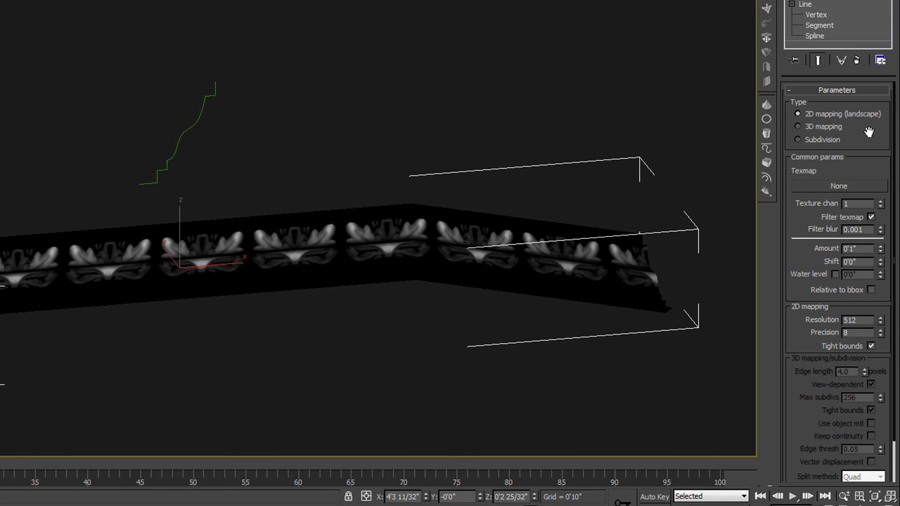
{"action": "left_click_drag", "start_coordinate": [870, 133], "coordinate": [865, 118]}
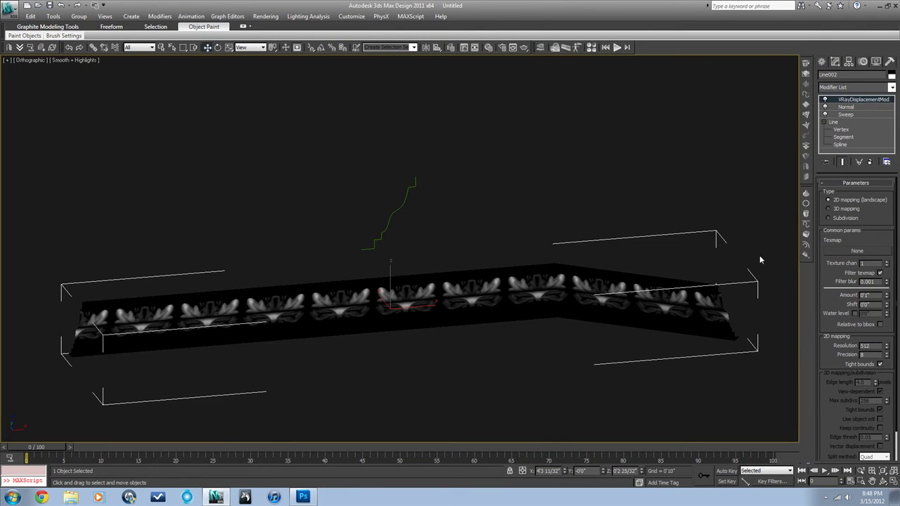
{"action": "middle_click_drag", "start_coordinate": [717, 295], "coordinate": [735, 288], "text": "alt"}
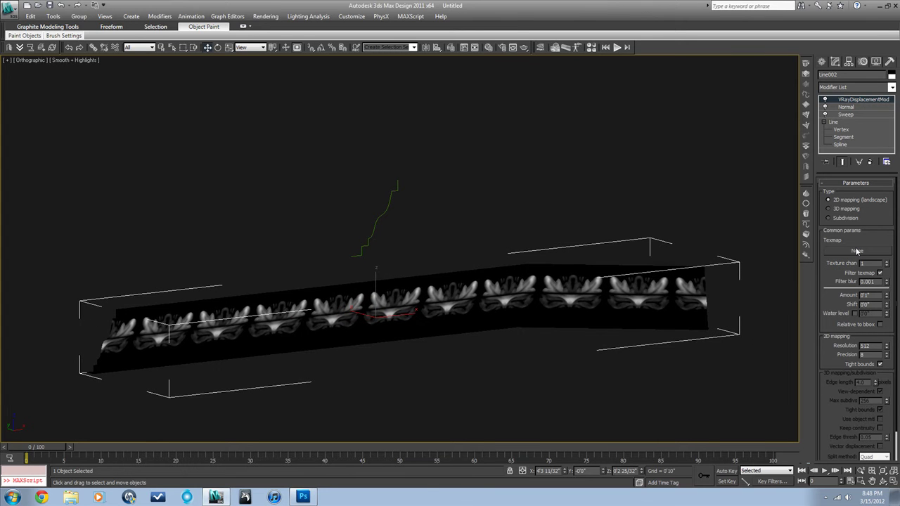
Step: Drag Material #1's diffuse Map #1 (disp.tif) onto the displacement Texmap as an instance
{"action": "left_click", "coordinate": [489, 47]}
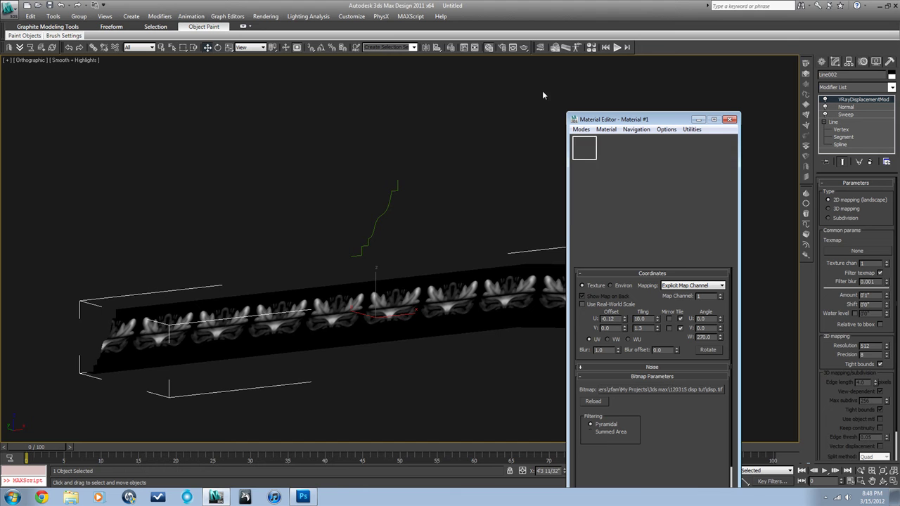
{"action": "left_click", "coordinate": [707, 249]}
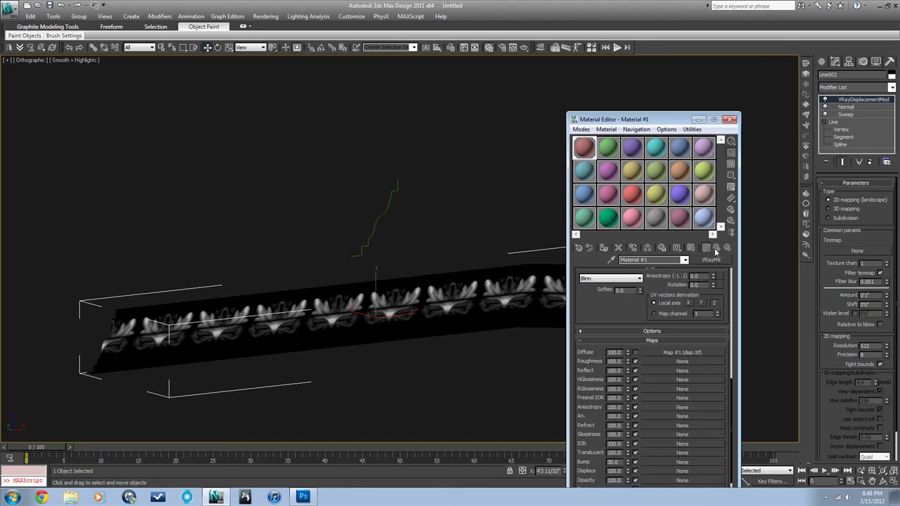
{"action": "left_click_drag", "start_coordinate": [688, 358], "coordinate": [865, 257]}
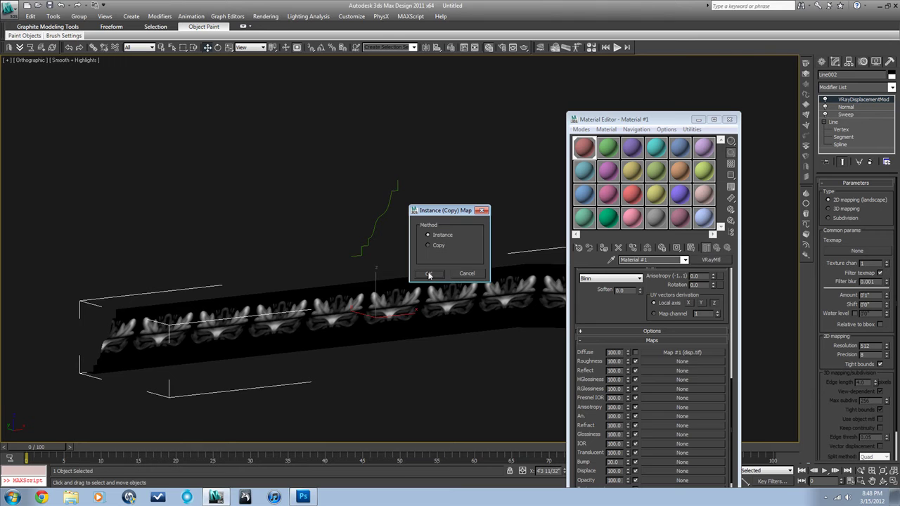
{"action": "left_click", "coordinate": [429, 275]}
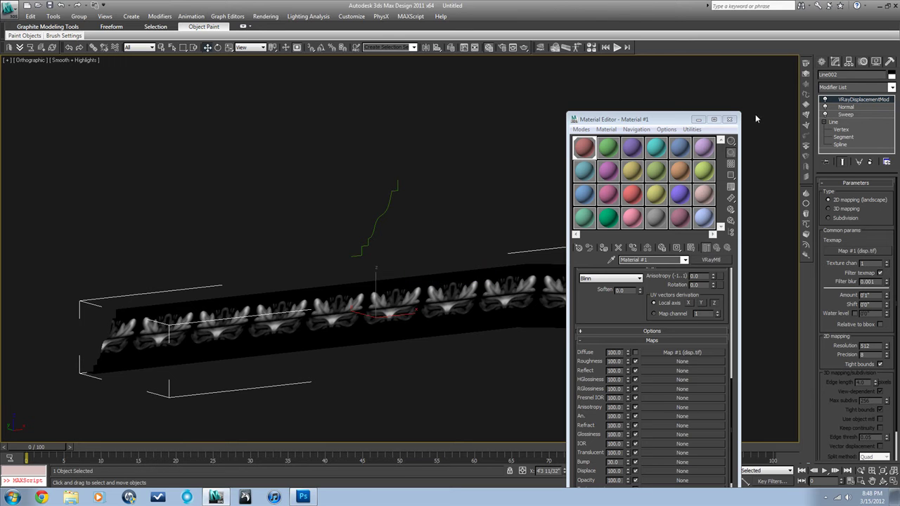
{"action": "left_click", "coordinate": [732, 118]}
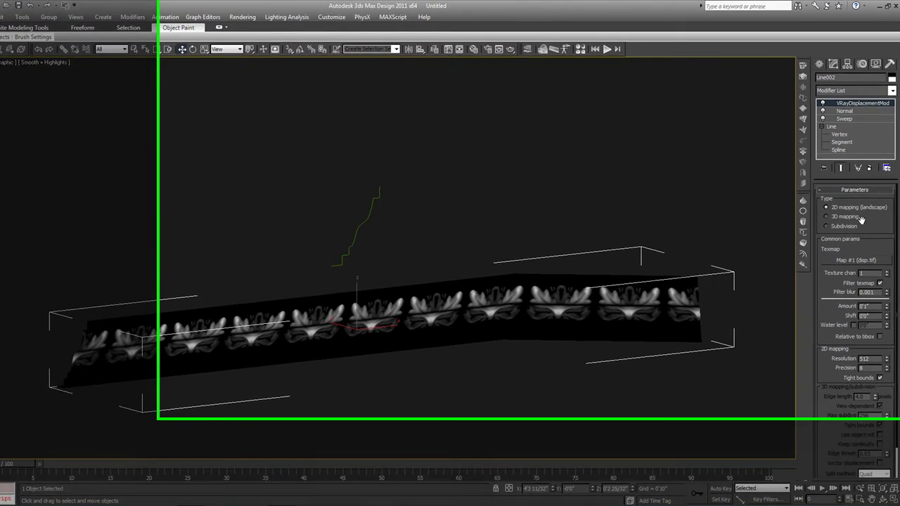
Step: Change the VRayDisplacementMod Amount to .5 inch (0'0 16/32")
{"action": "scroll", "coordinate": [858, 261], "scroll_direction": "down", "scroll_amount": 2}
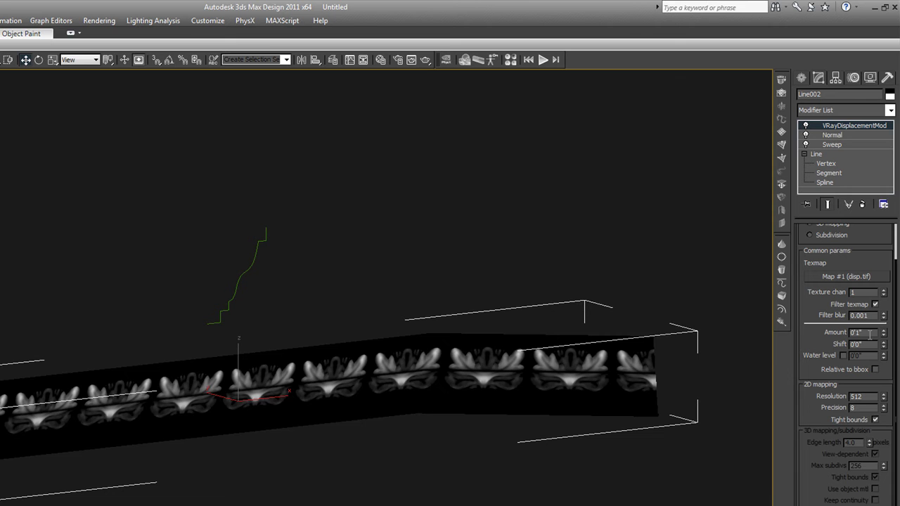
{"action": "left_click_drag", "start_coordinate": [870, 336], "coordinate": [851, 333]}
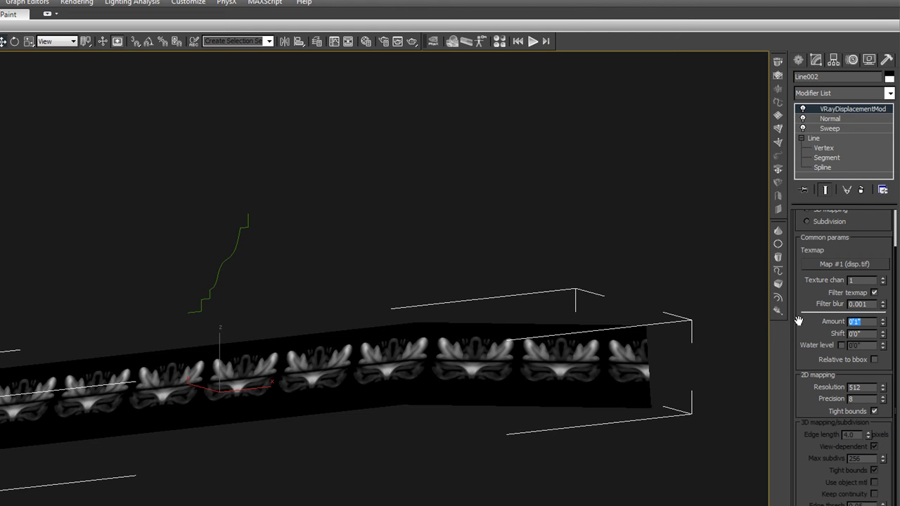
{"action": "type", "text": ".5"}
{"action": "key", "text": "Return"}
{"action": "left_click", "coordinate": [825, 335]}
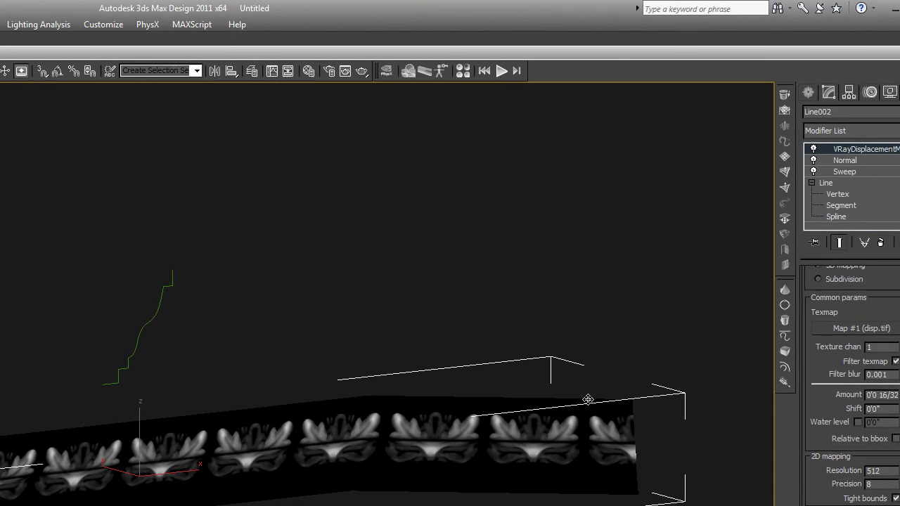
{"action": "scroll", "coordinate": [873, 313], "scroll_direction": "up", "scroll_amount": 2}
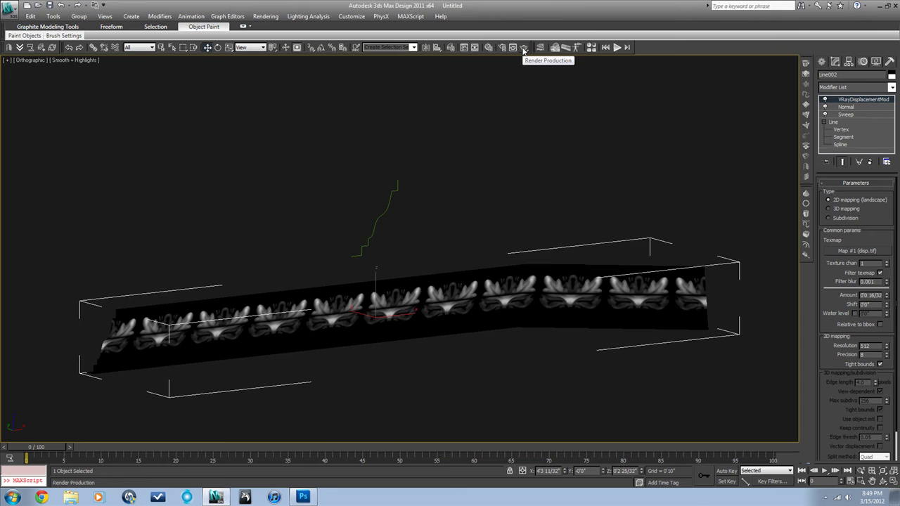
Step: Render the camera view with V-Ray and zoom the frame buffer onto the leaf relief
{"action": "left_click", "coordinate": [524, 49]}
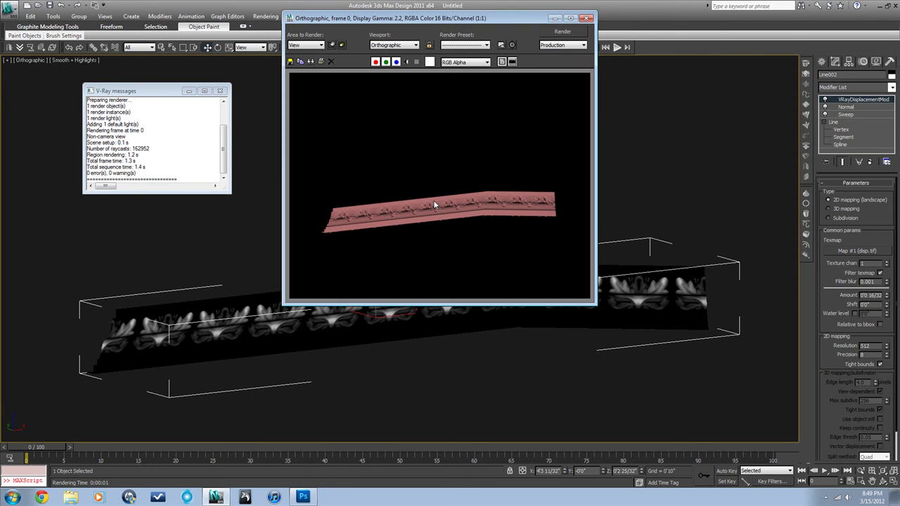
{"action": "scroll", "coordinate": [435, 205], "scroll_direction": "up", "scroll_amount": 2}
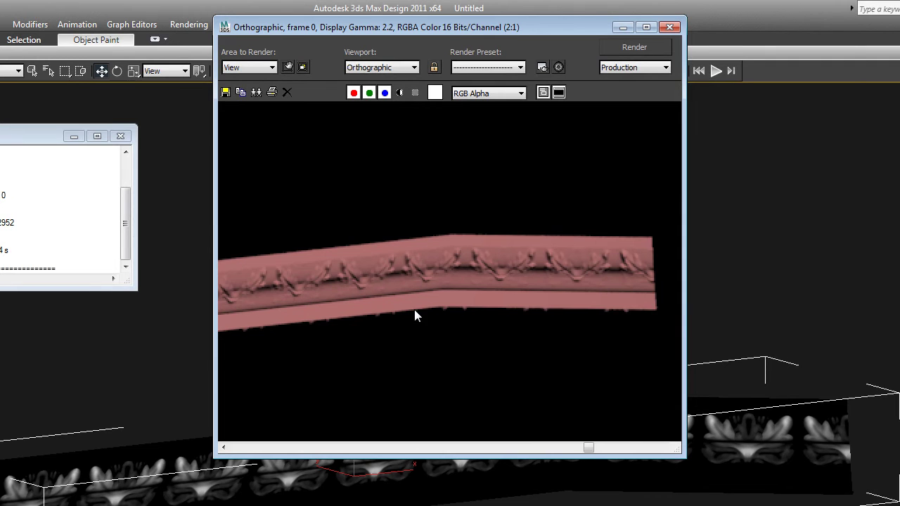
{"action": "scroll", "coordinate": [435, 306], "scroll_direction": "up", "scroll_amount": 1}
{"action": "scroll", "coordinate": [435, 306], "scroll_direction": "down", "scroll_amount": 2}
{"action": "scroll", "coordinate": [435, 306], "scroll_direction": "up", "scroll_amount": 2}
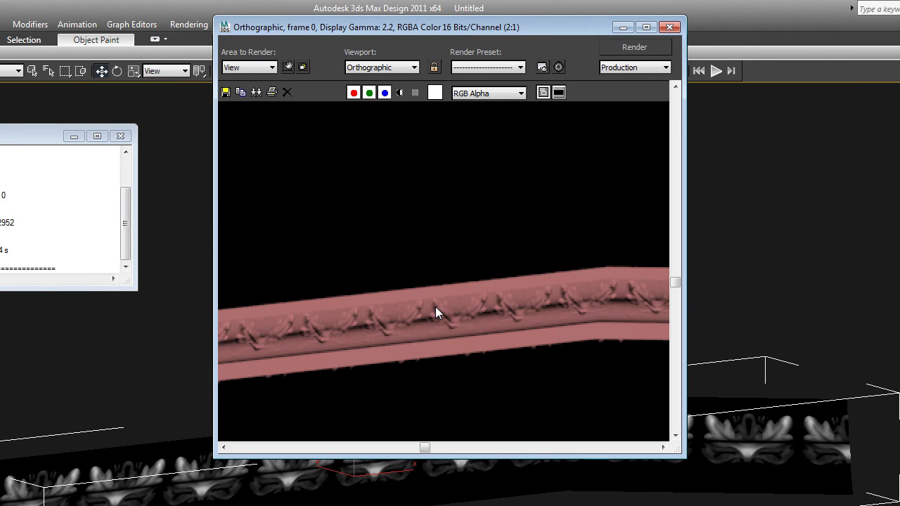
{"action": "scroll", "coordinate": [479, 325], "scroll_direction": "down", "scroll_amount": 2}
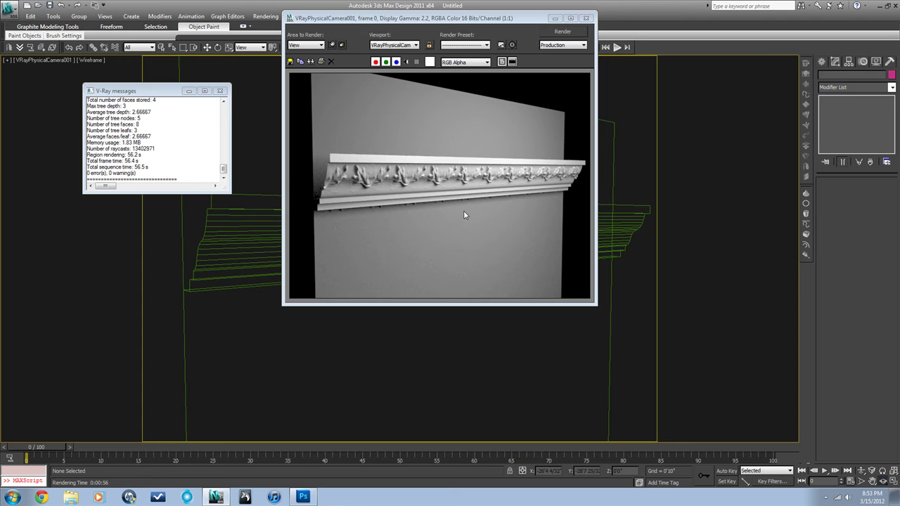
Step: Zoom and pan across the finished V-Ray render to examine the displaced leaf relief closely
{"action": "scroll", "coordinate": [466, 208], "scroll_direction": "up", "scroll_amount": 1}
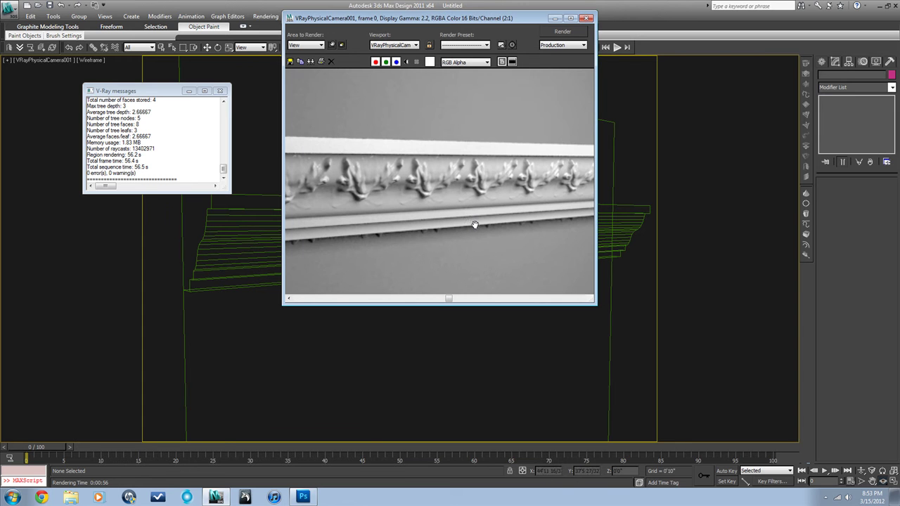
{"action": "scroll", "coordinate": [475, 215], "scroll_direction": "down", "scroll_amount": 1}
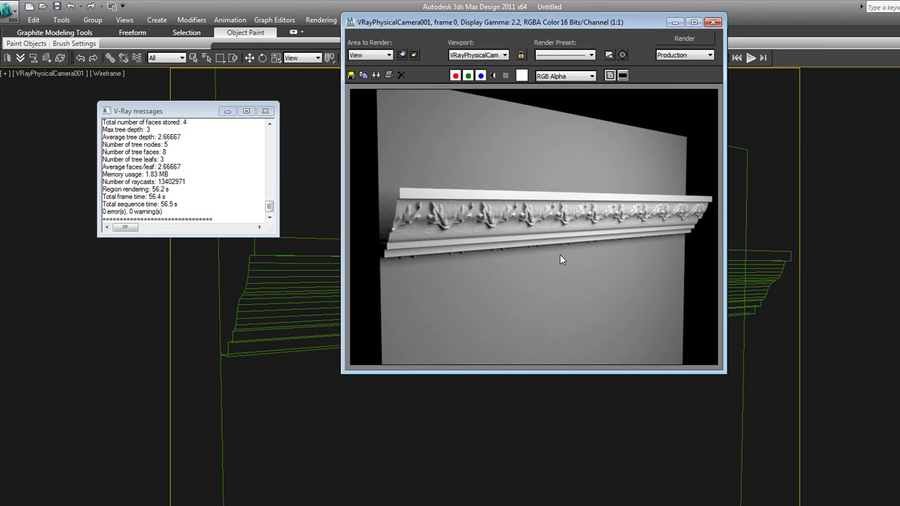
{"action": "scroll", "coordinate": [548, 251], "scroll_direction": "up", "scroll_amount": 1}
{"action": "middle_click_drag", "start_coordinate": [478, 287], "coordinate": [581, 300]}
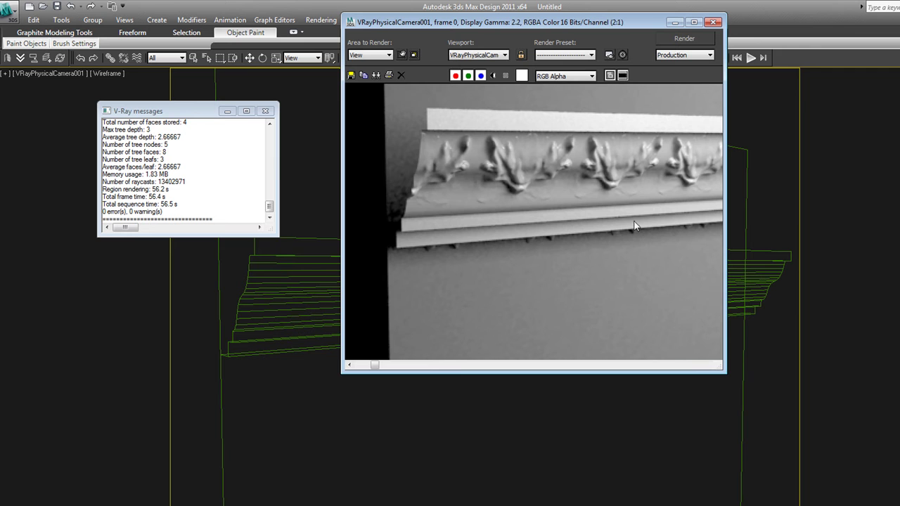
{"action": "middle_click_drag", "start_coordinate": [637, 225], "coordinate": [541, 249]}
{"action": "middle_click_drag", "start_coordinate": [603, 227], "coordinate": [522, 261]}
{"action": "middle_click_drag", "start_coordinate": [622, 237], "coordinate": [625, 209]}
{"action": "scroll", "coordinate": [481, 229], "scroll_direction": "up", "scroll_amount": 3}
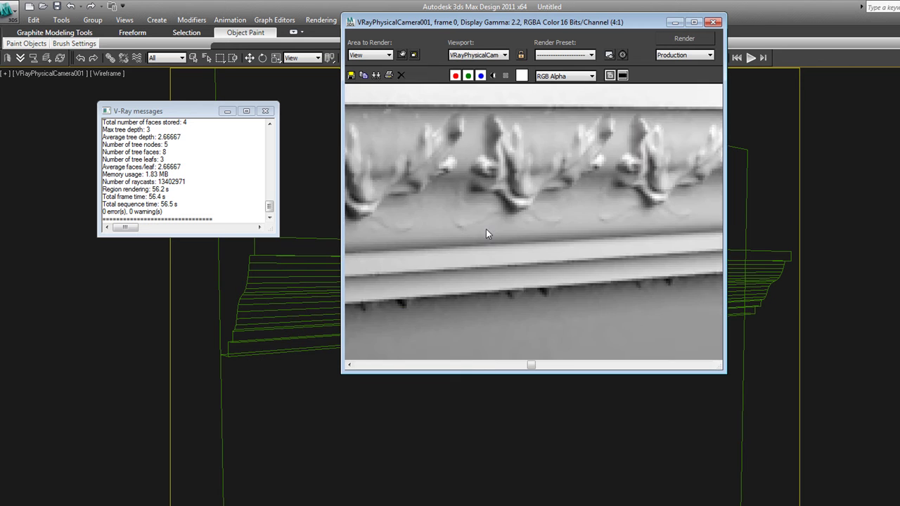
{"action": "scroll", "coordinate": [574, 229], "scroll_direction": "down", "scroll_amount": 2}
{"action": "scroll", "coordinate": [573, 229], "scroll_direction": "down", "scroll_amount": 2}
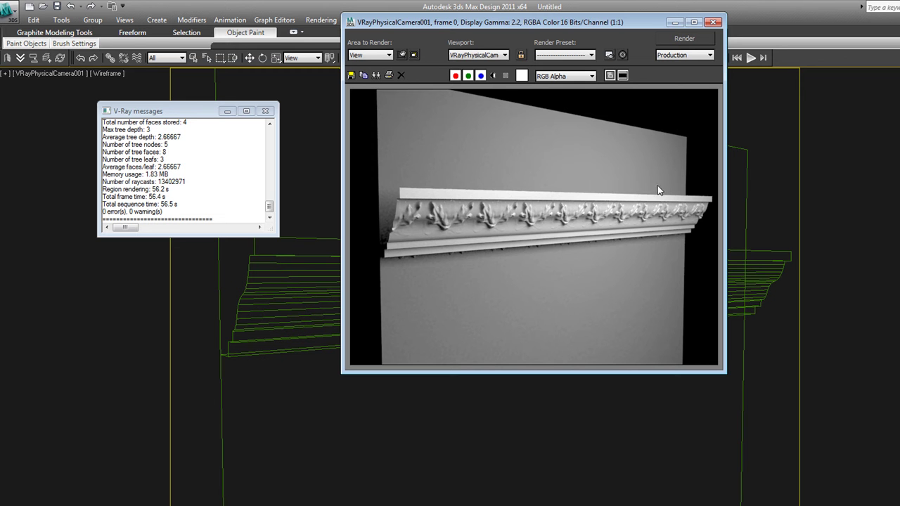
Step: Select the molding and check Material #1's disp.tif map in the Material Editor
{"action": "left_click", "coordinate": [714, 22]}
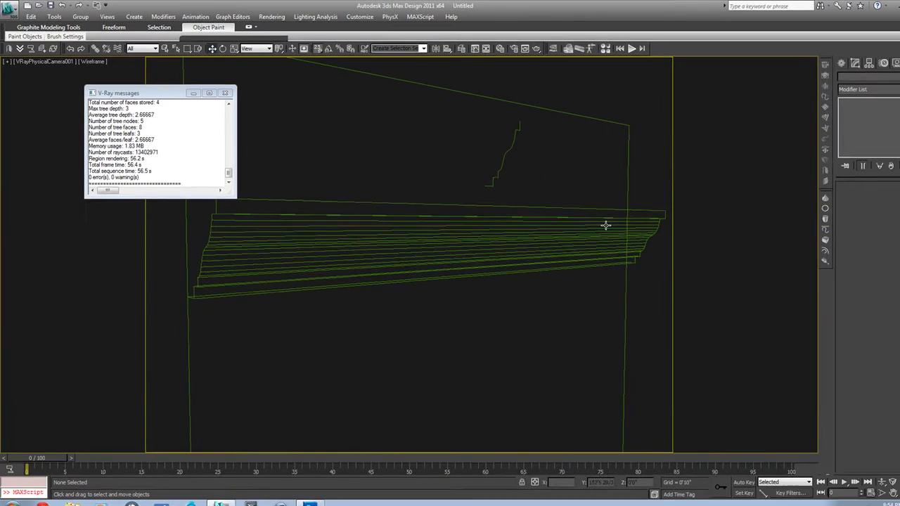
{"action": "left_click", "coordinate": [606, 225]}
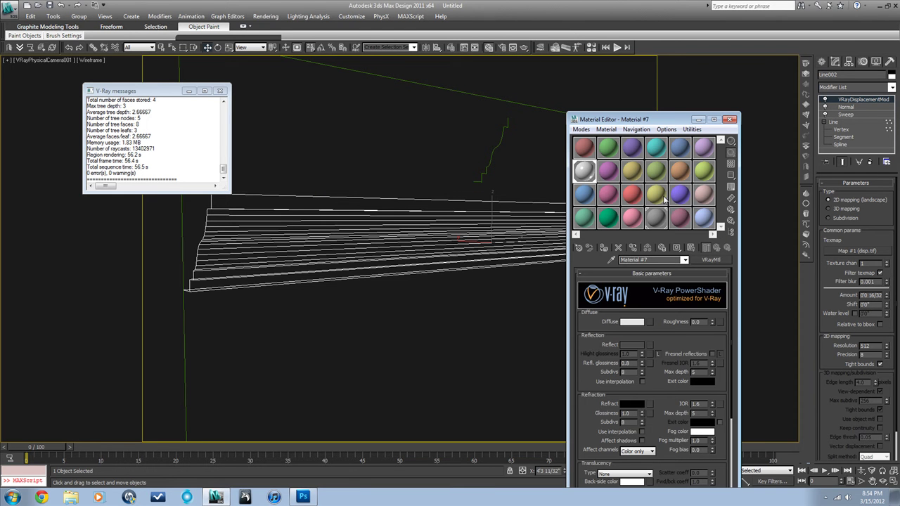
{"action": "left_click", "coordinate": [515, 47]}
{"action": "scroll", "coordinate": [657, 326], "scroll_direction": "down", "scroll_amount": 3}
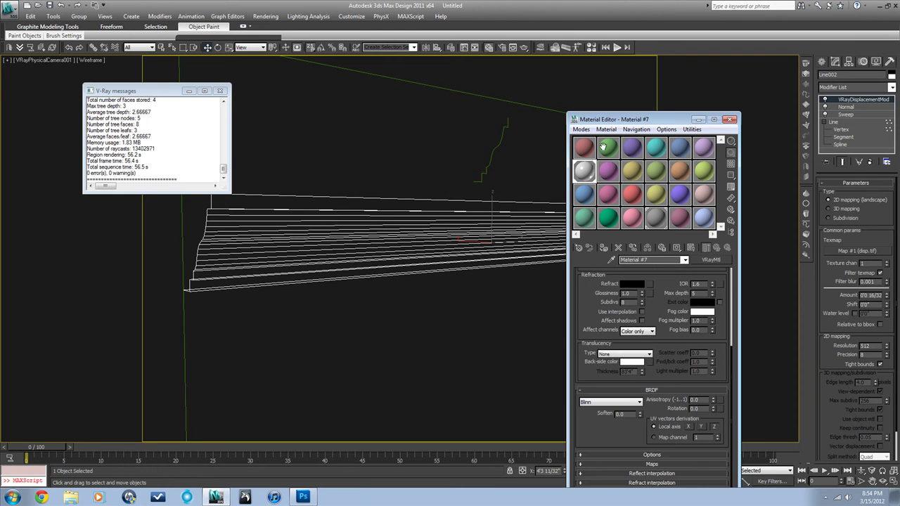
{"action": "left_click", "coordinate": [657, 464]}
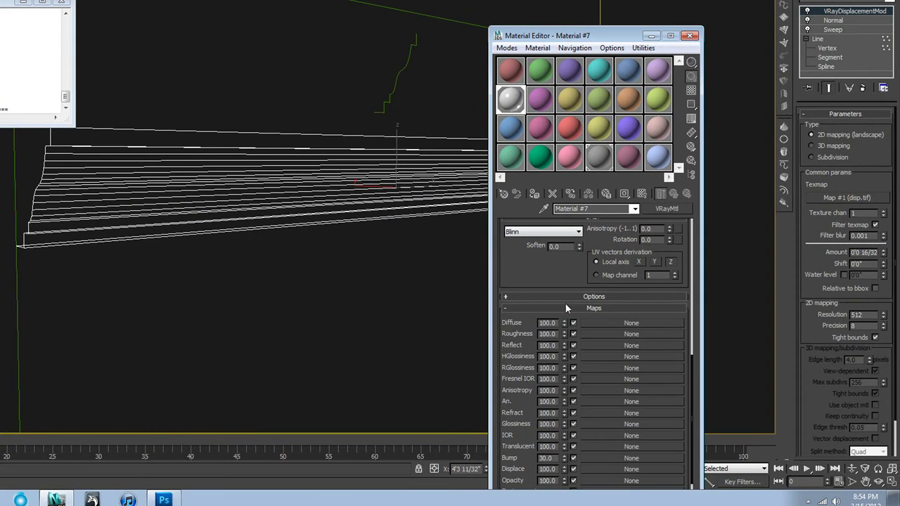
{"action": "left_click", "coordinate": [511, 71]}
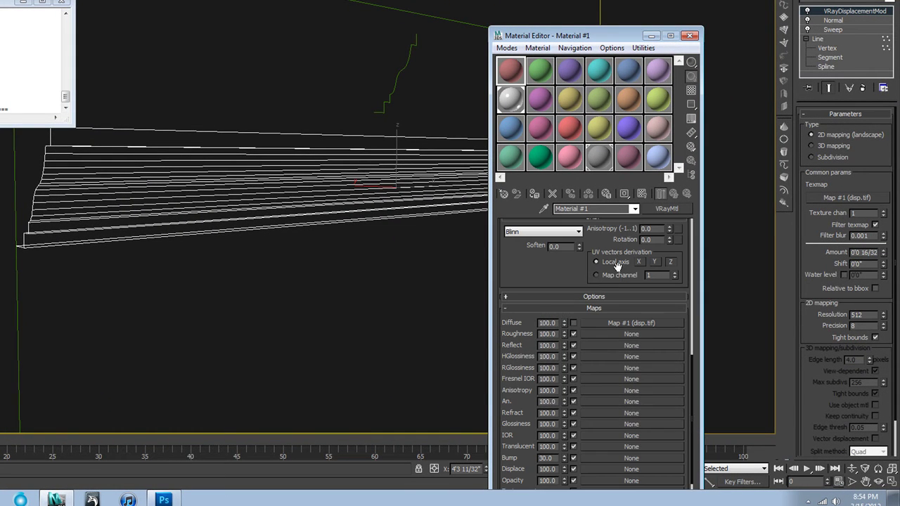
{"action": "left_click", "coordinate": [641, 326]}
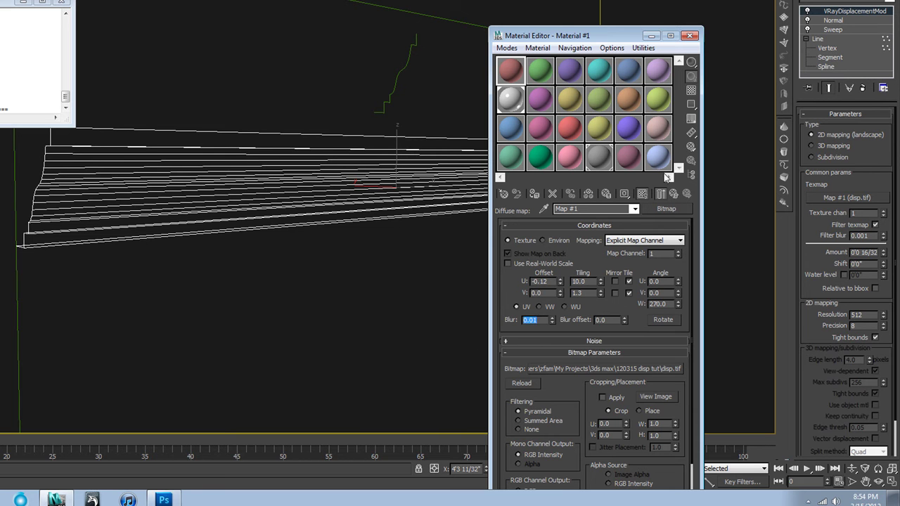
{"action": "left_click", "coordinate": [674, 196]}
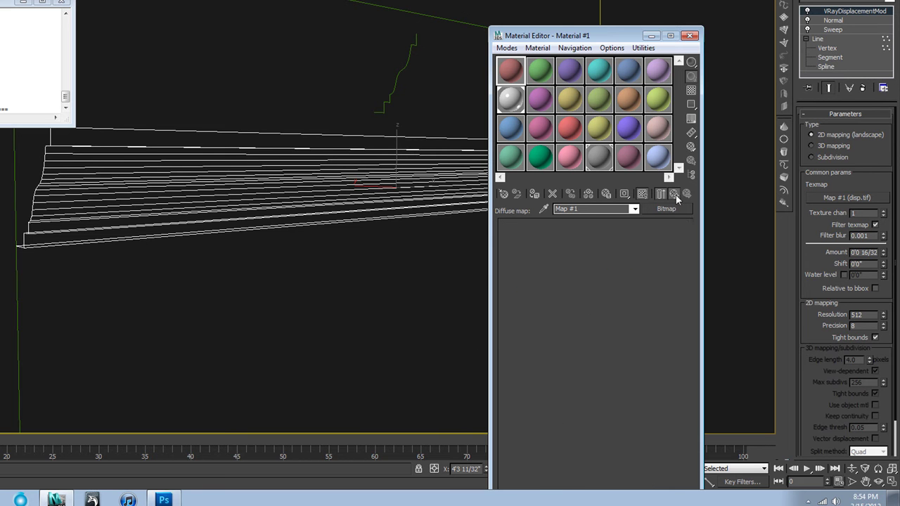
{"action": "left_click", "coordinate": [690, 35]}
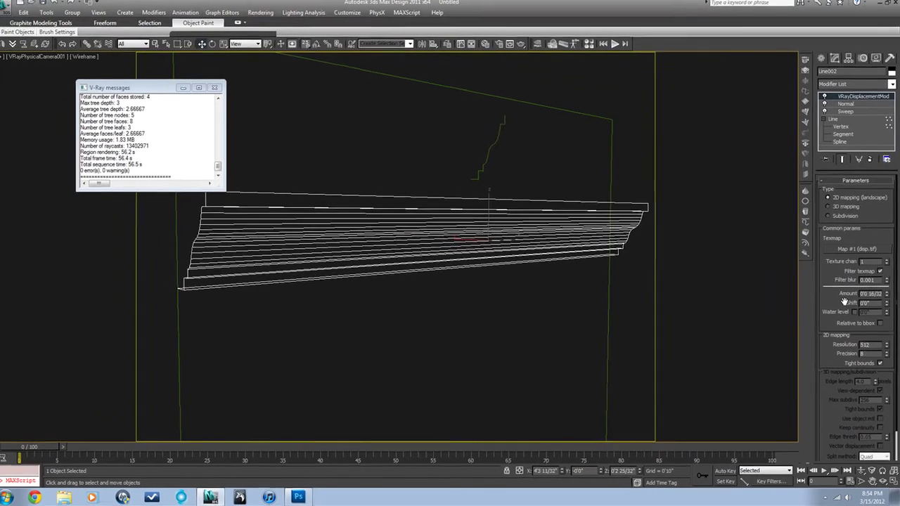
Step: Set the VRayDisplacementMod 2D mapping resolution to 1024
{"action": "scroll", "coordinate": [830, 227], "scroll_direction": "down", "scroll_amount": 2}
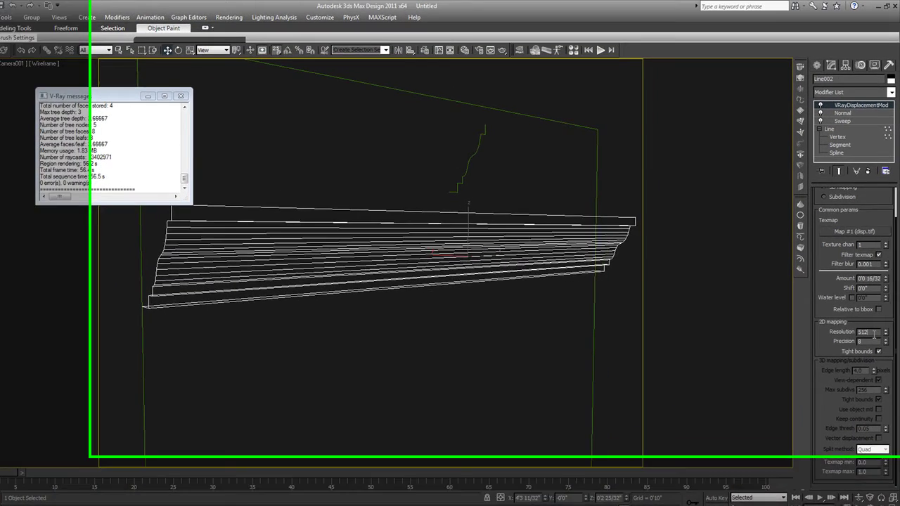
{"action": "left_click", "coordinate": [871, 317]}
{"action": "type", "text": "102"}
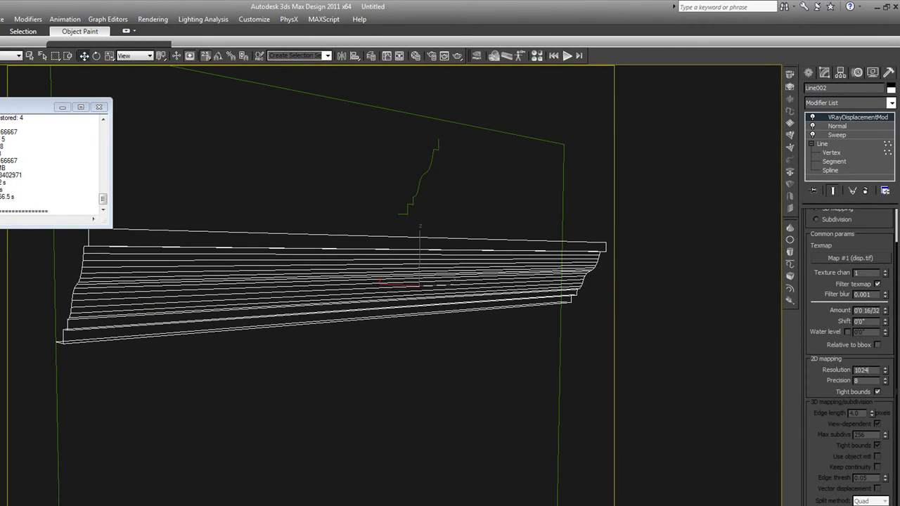
{"action": "type", "text": "4"}
{"action": "key", "text": "Return"}
Step: Zoom and pan the rendered molding to inspect the carved leaf relief
{"action": "scroll", "coordinate": [832, 389], "scroll_direction": "up", "scroll_amount": 1}
{"action": "scroll", "coordinate": [832, 389], "scroll_direction": "up", "scroll_amount": 3}
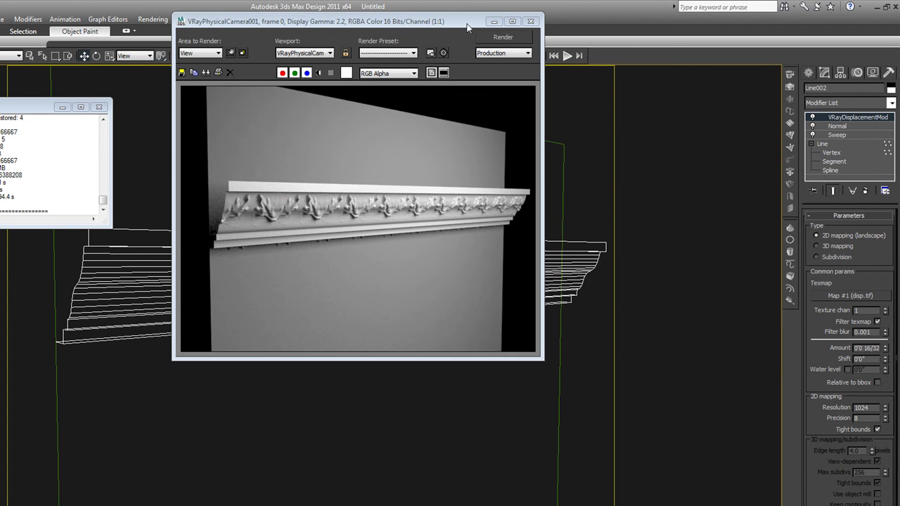
{"action": "scroll", "coordinate": [308, 219], "scroll_direction": "up", "scroll_amount": 2}
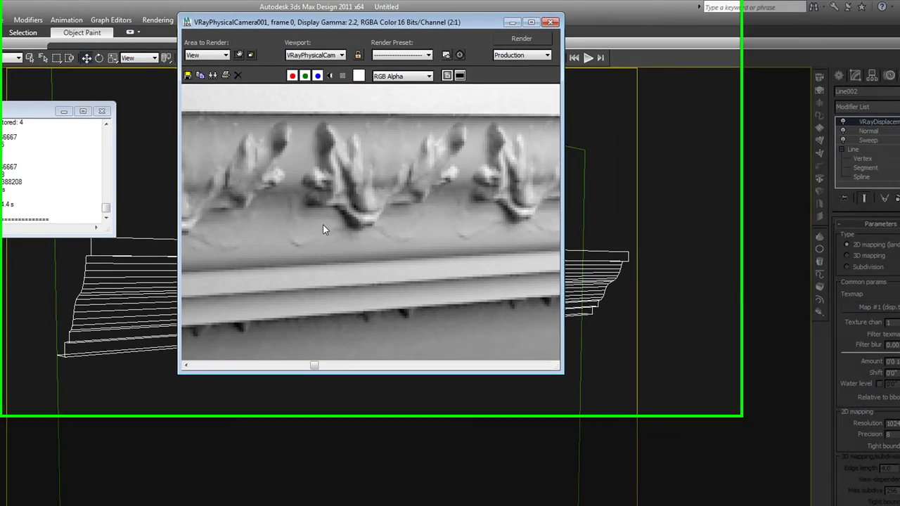
{"action": "scroll", "coordinate": [322, 224], "scroll_direction": "down", "scroll_amount": 1}
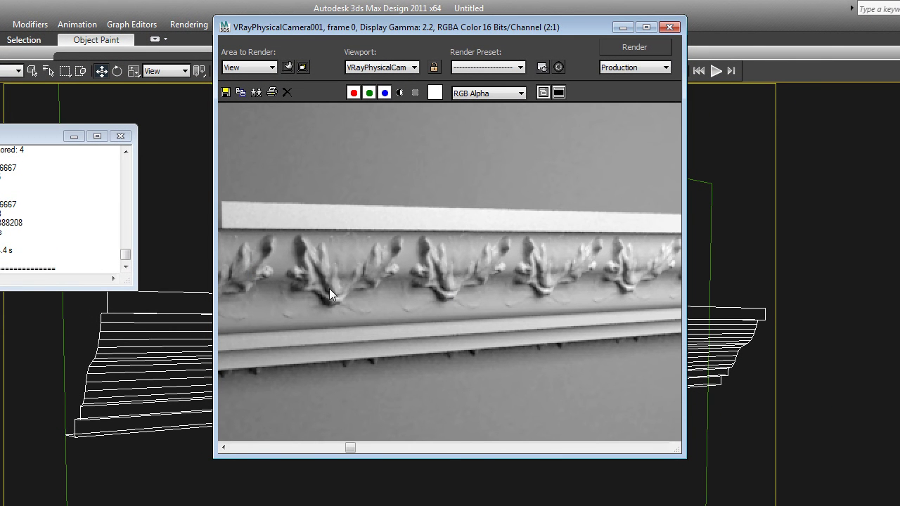
{"action": "middle_click_drag", "start_coordinate": [399, 254], "coordinate": [505, 258]}
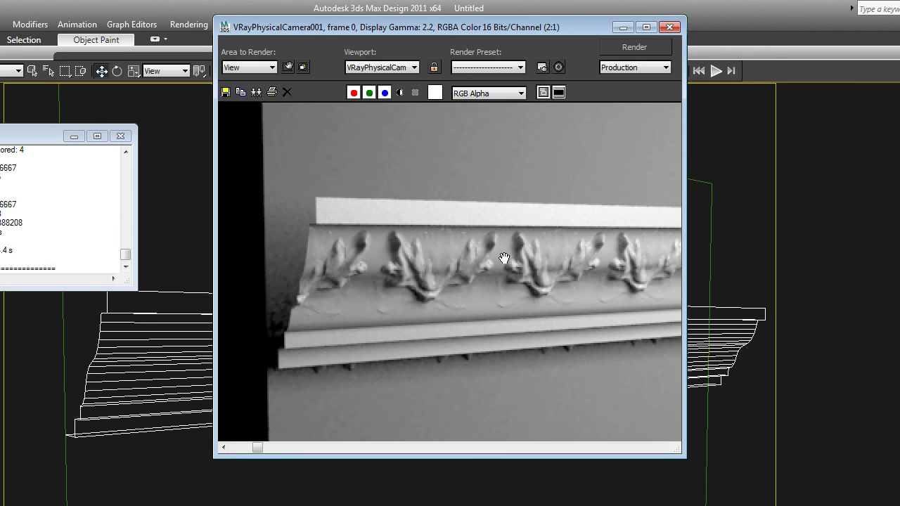
{"action": "scroll", "coordinate": [504, 258], "scroll_direction": "down", "scroll_amount": 1}
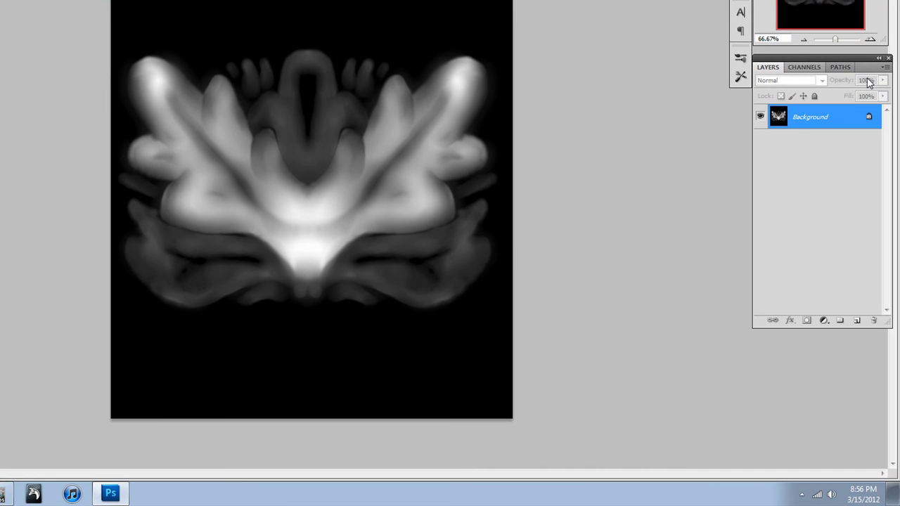
{"action": "left_click", "coordinate": [870, 39]}
{"action": "left_click", "coordinate": [871, 39]}
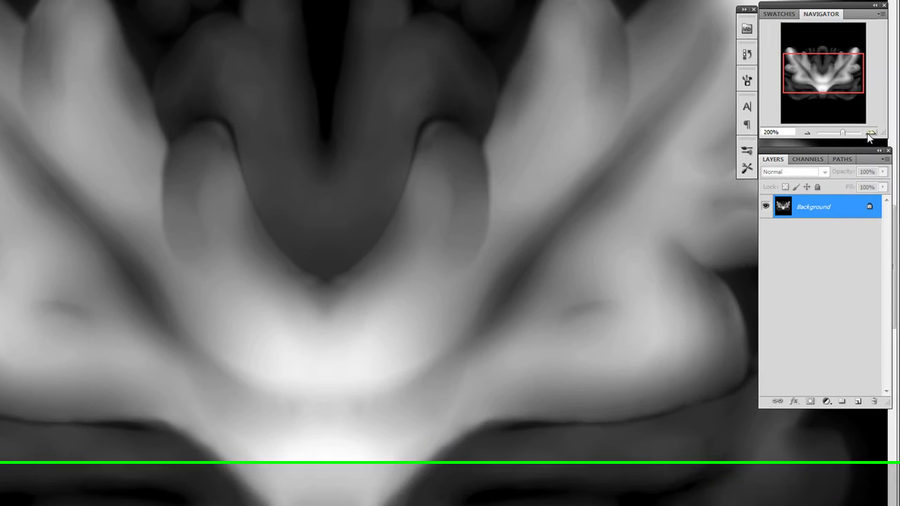
{"action": "left_click_drag", "start_coordinate": [235, 279], "coordinate": [409, 377]}
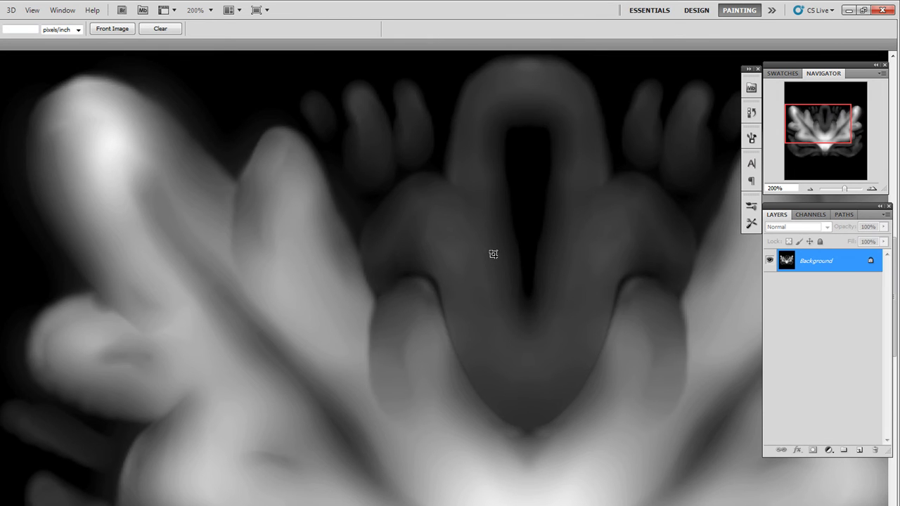
{"action": "left_click", "coordinate": [808, 188]}
{"action": "left_click", "coordinate": [809, 189]}
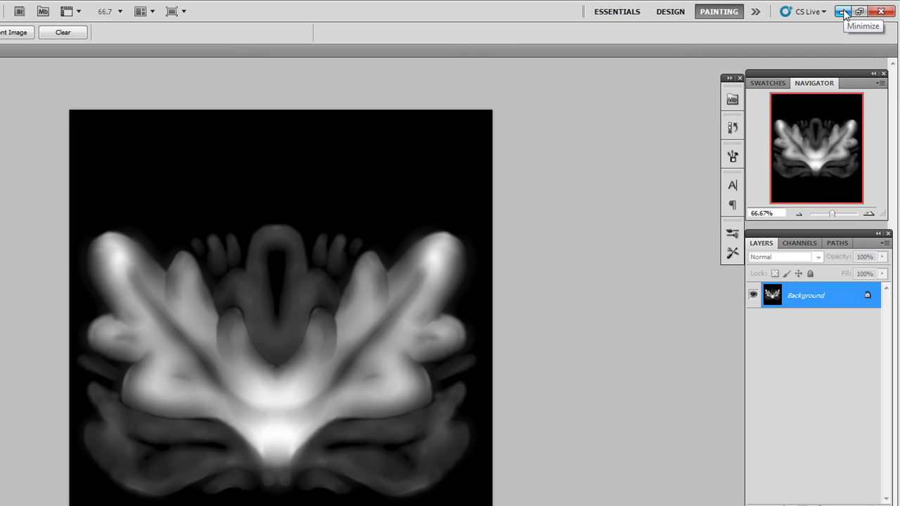
{"action": "left_click", "coordinate": [844, 12]}
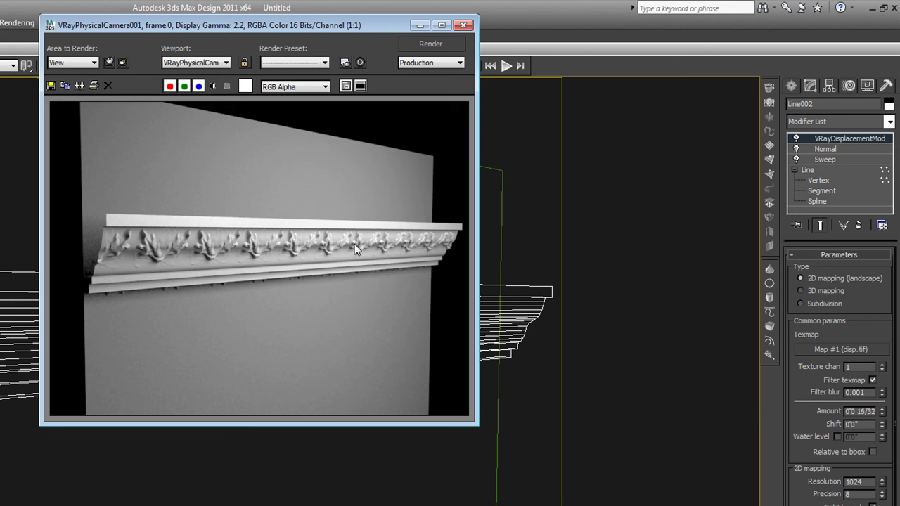
Step: Change the VRayDisplacementMod Amount to 1.25"
{"action": "scroll", "coordinate": [355, 249], "scroll_direction": "up", "scroll_amount": 1}
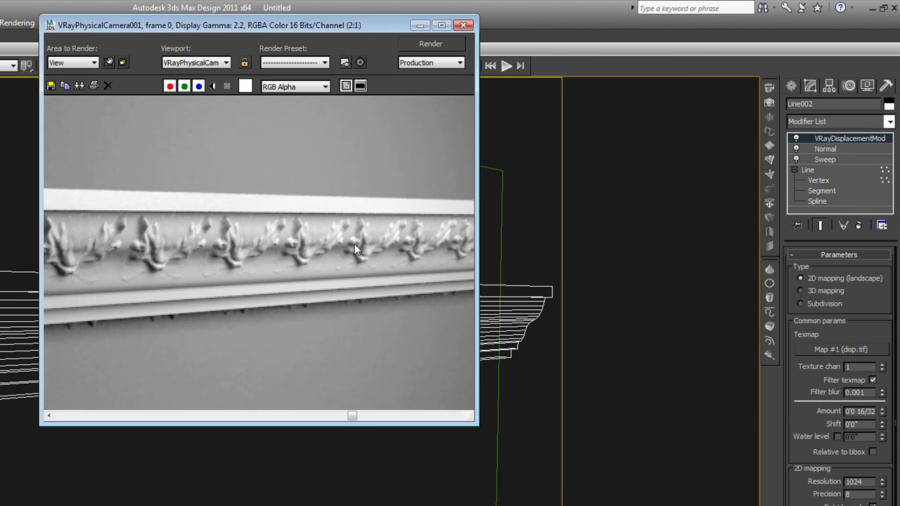
{"action": "left_click", "coordinate": [846, 413]}
{"action": "double_click", "coordinate": [845, 412]}
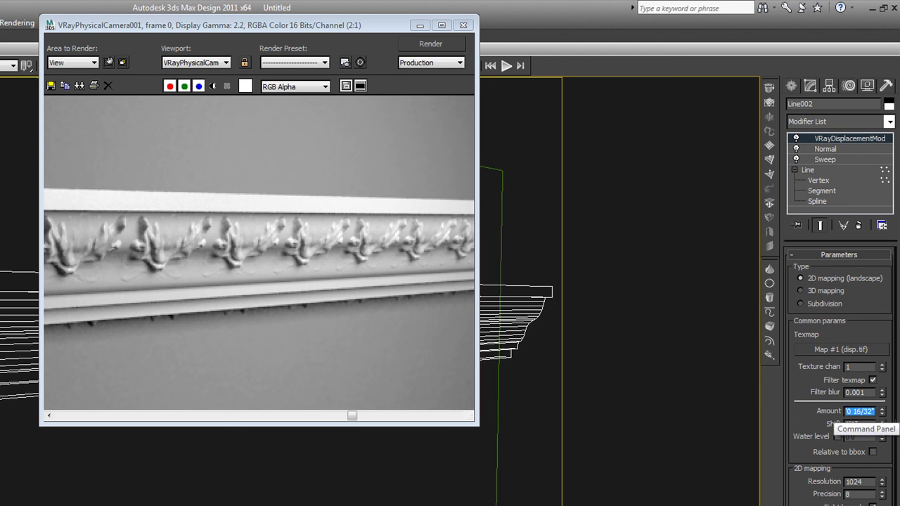
{"action": "type", "text": "1.25\""}
{"action": "key", "text": "Return"}
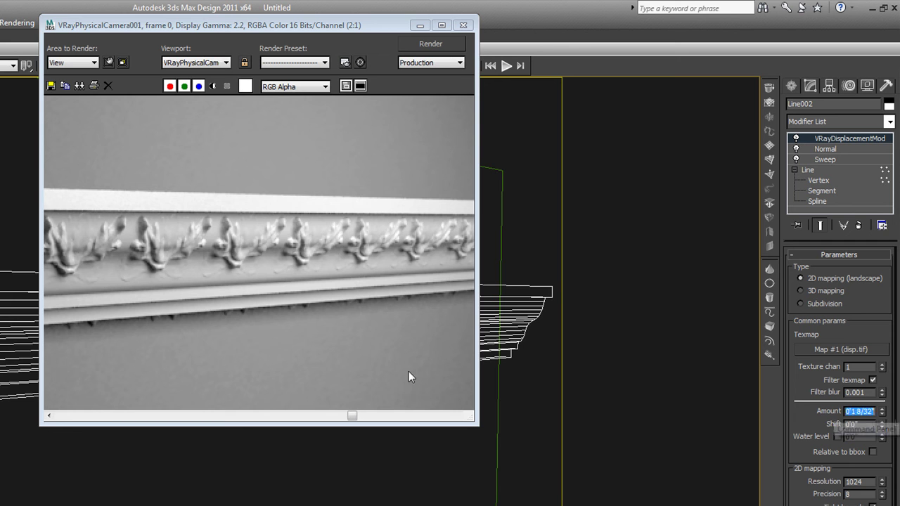
Step: Inspect the rendered relief in the frame buffer, then switch to Photoshop
{"action": "left_click", "coordinate": [189, 329]}
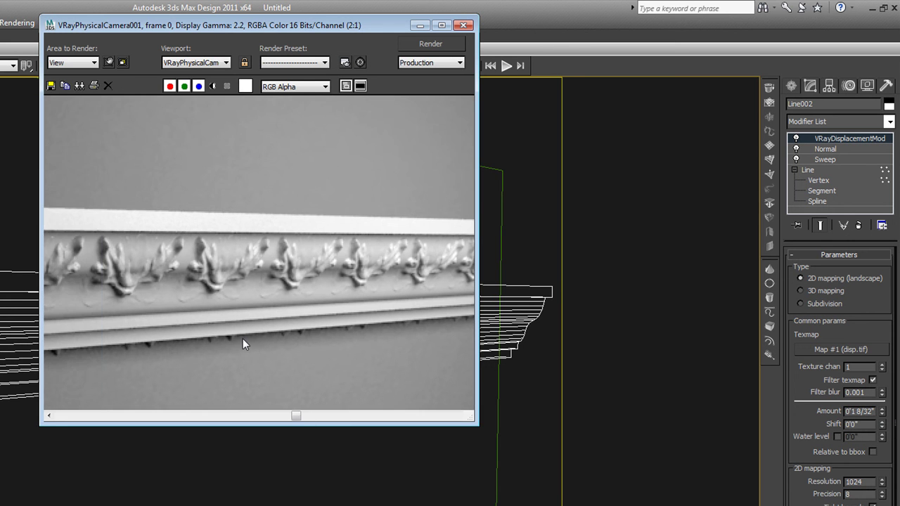
{"action": "scroll", "coordinate": [238, 335], "scroll_direction": "down", "scroll_amount": 1}
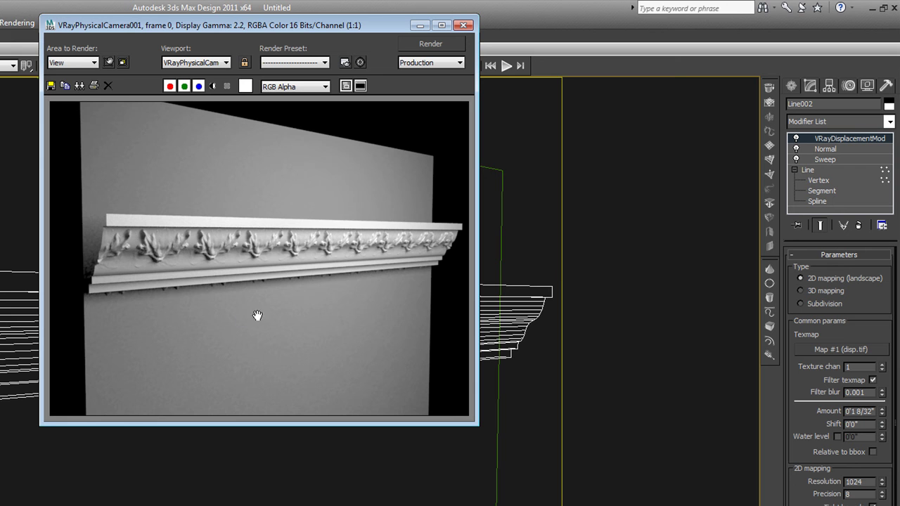
{"action": "scroll", "coordinate": [252, 327], "scroll_direction": "up", "scroll_amount": 1}
{"action": "key", "text": "alt+Tab"}
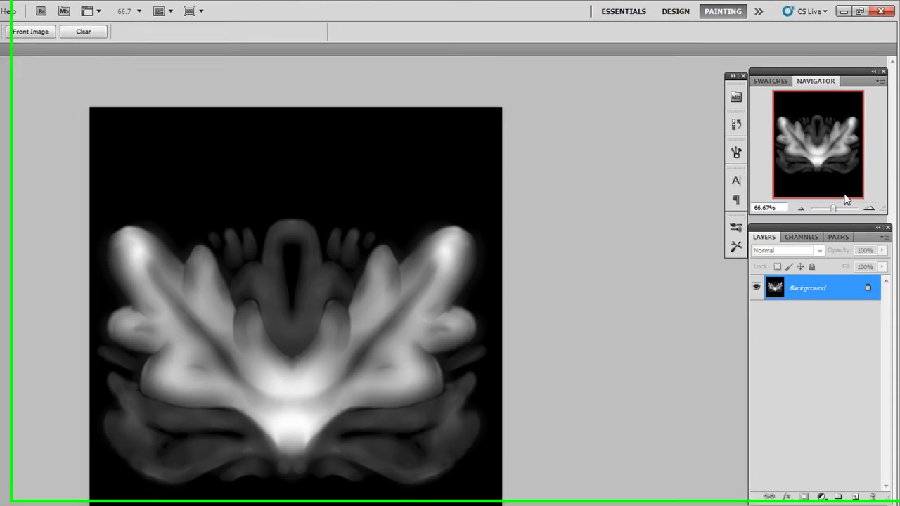
{"action": "left_click", "coordinate": [869, 208]}
{"action": "left_click", "coordinate": [869, 208]}
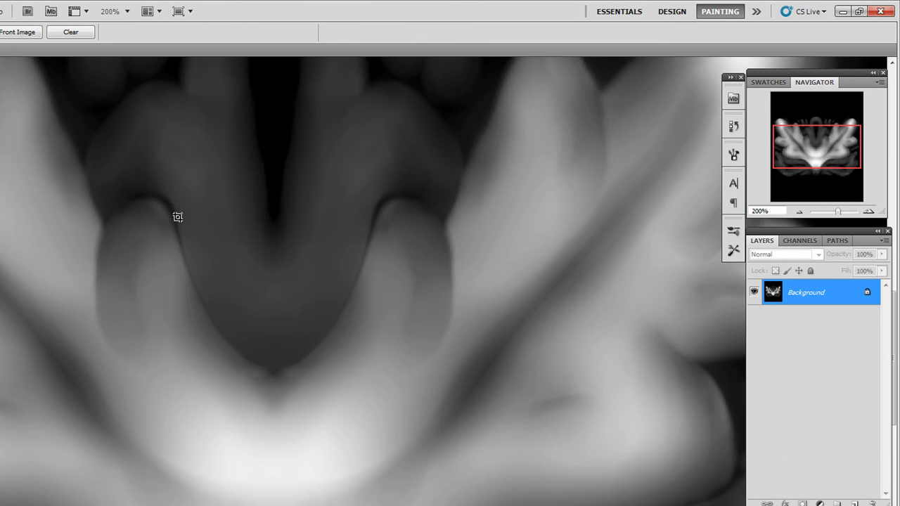
{"action": "left_click", "coordinate": [799, 212]}
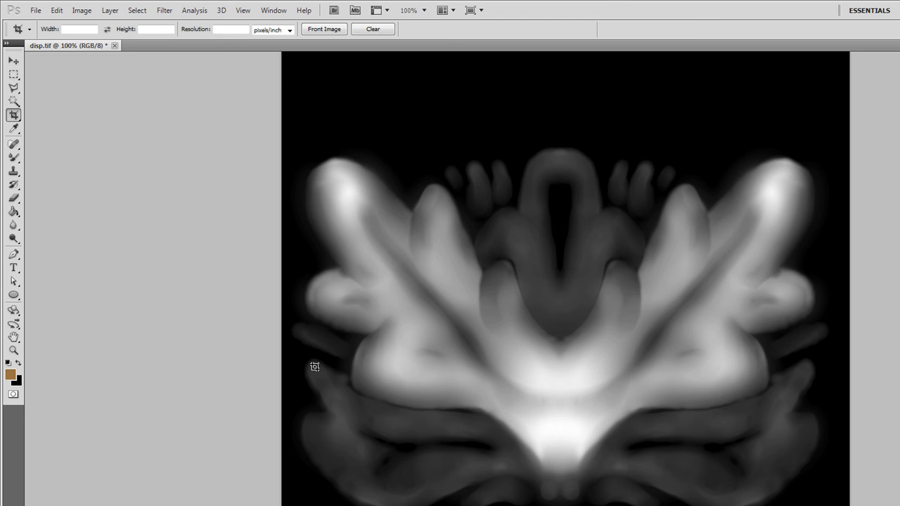
Step: Apply Levels with the white input point lowered to 110 to brighten the leaf map
{"action": "left_click", "coordinate": [83, 11]}
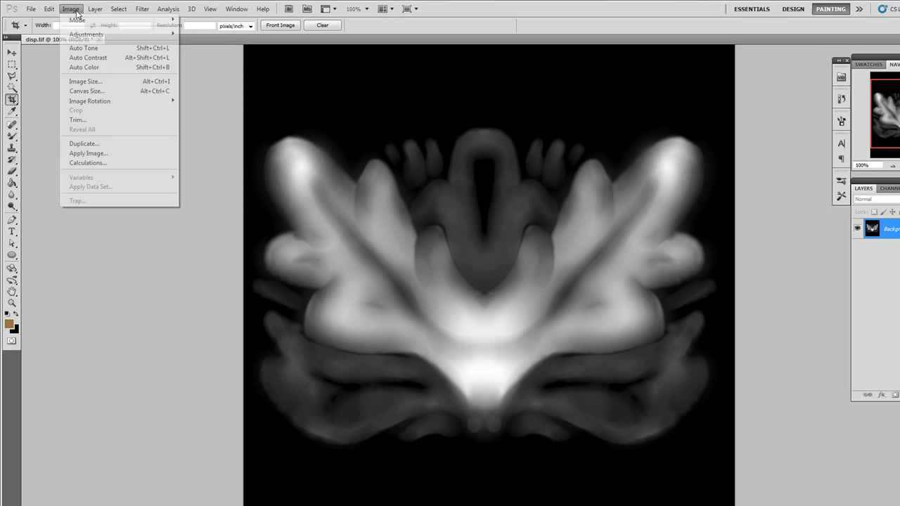
{"action": "mouse_move", "coordinate": [106, 34]}
{"action": "left_click", "coordinate": [228, 42]}
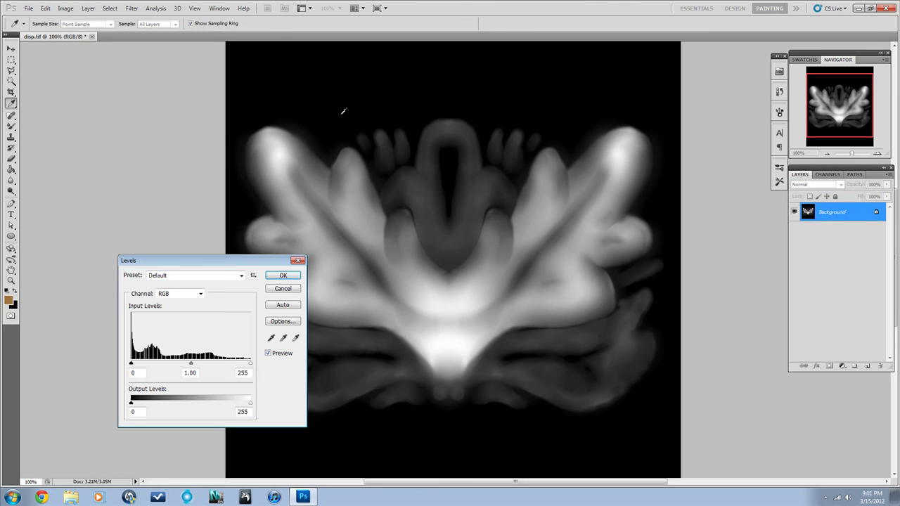
{"action": "left_click_drag", "start_coordinate": [250, 363], "coordinate": [190, 372]}
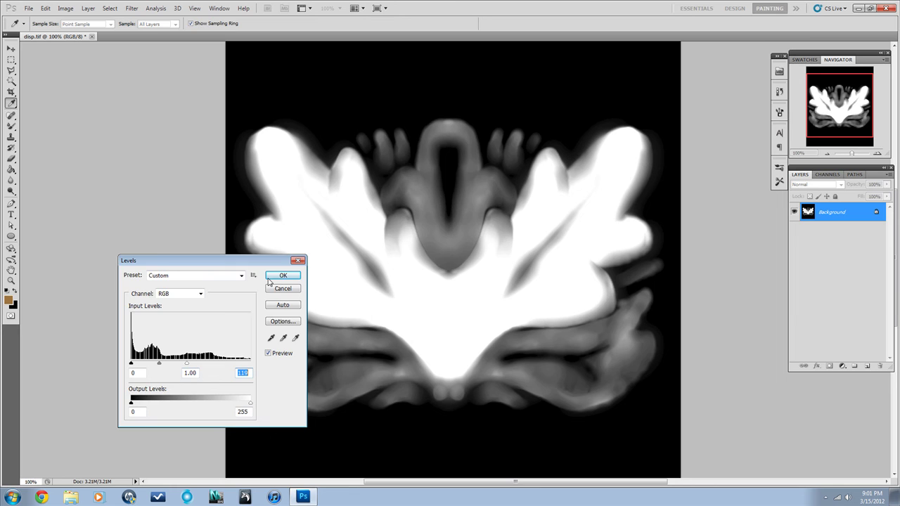
{"action": "left_click", "coordinate": [282, 277]}
{"action": "key", "text": "c"}
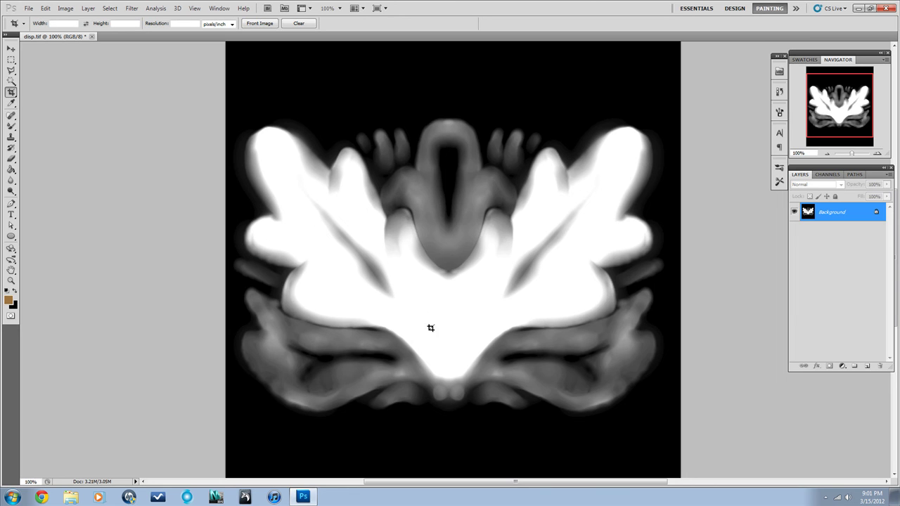